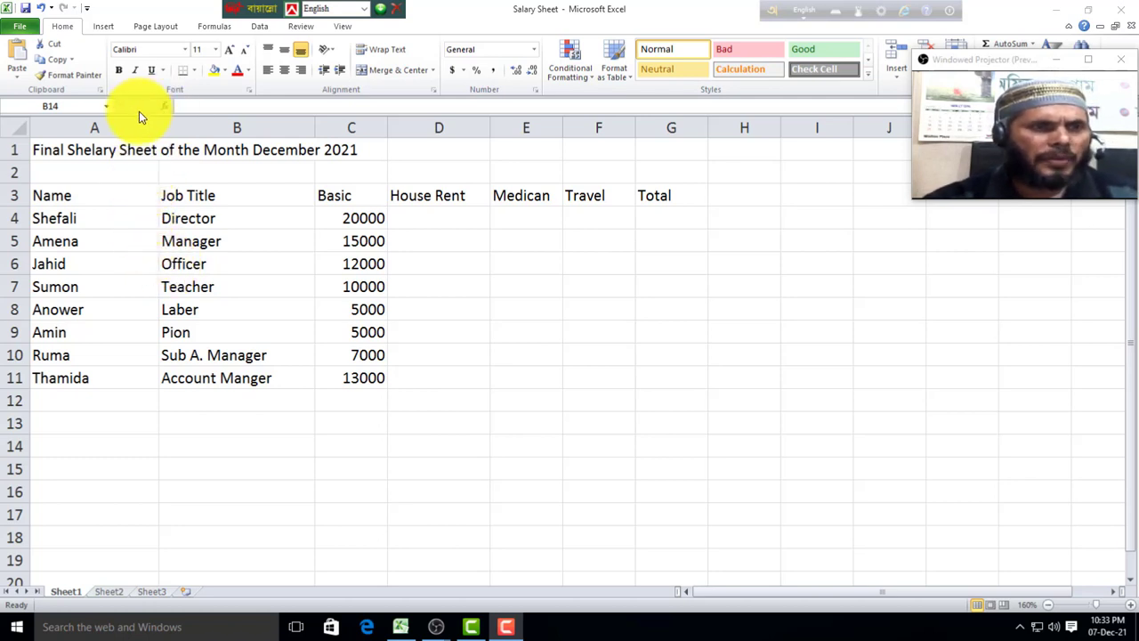
{"action": "left_click", "coordinate": [57, 30]}
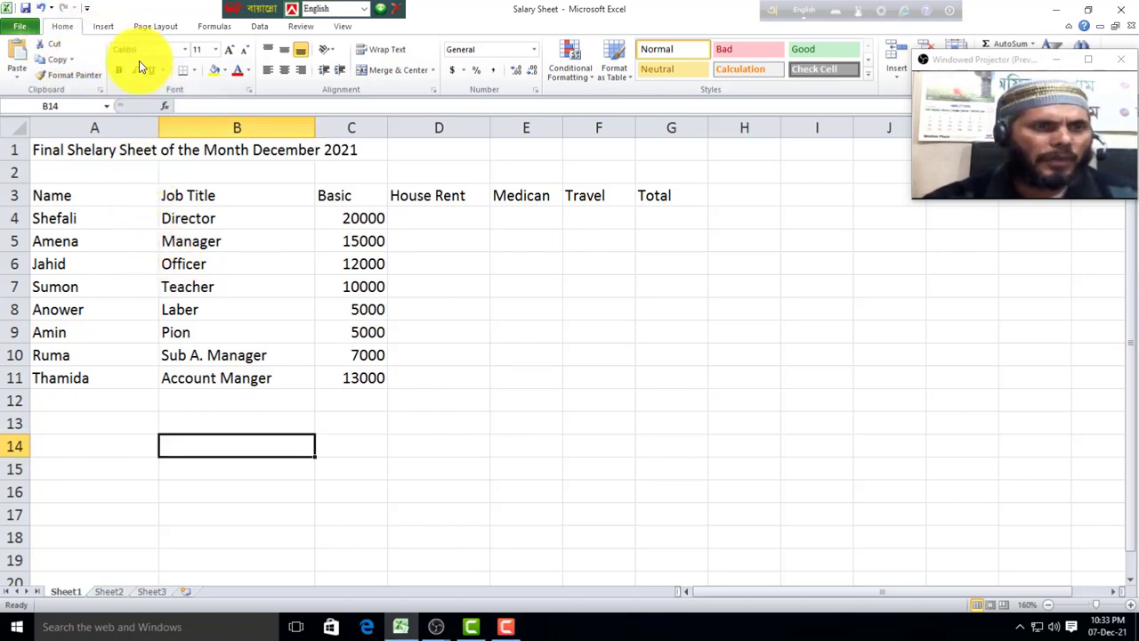
{"action": "left_click", "coordinate": [129, 237]}
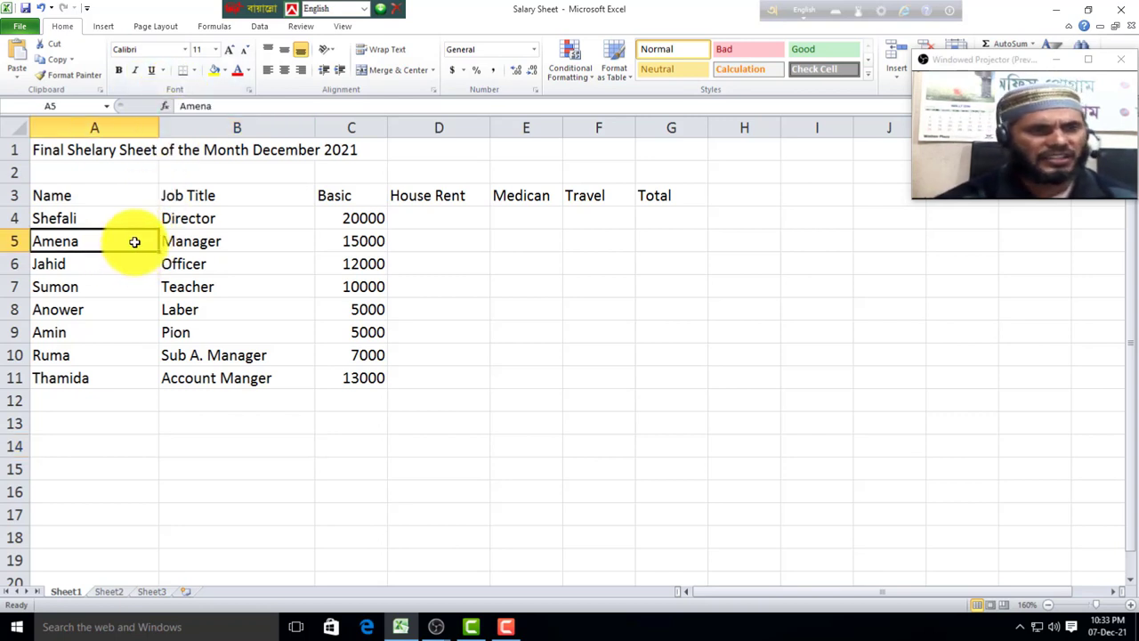
{"action": "left_click", "coordinate": [185, 51]}
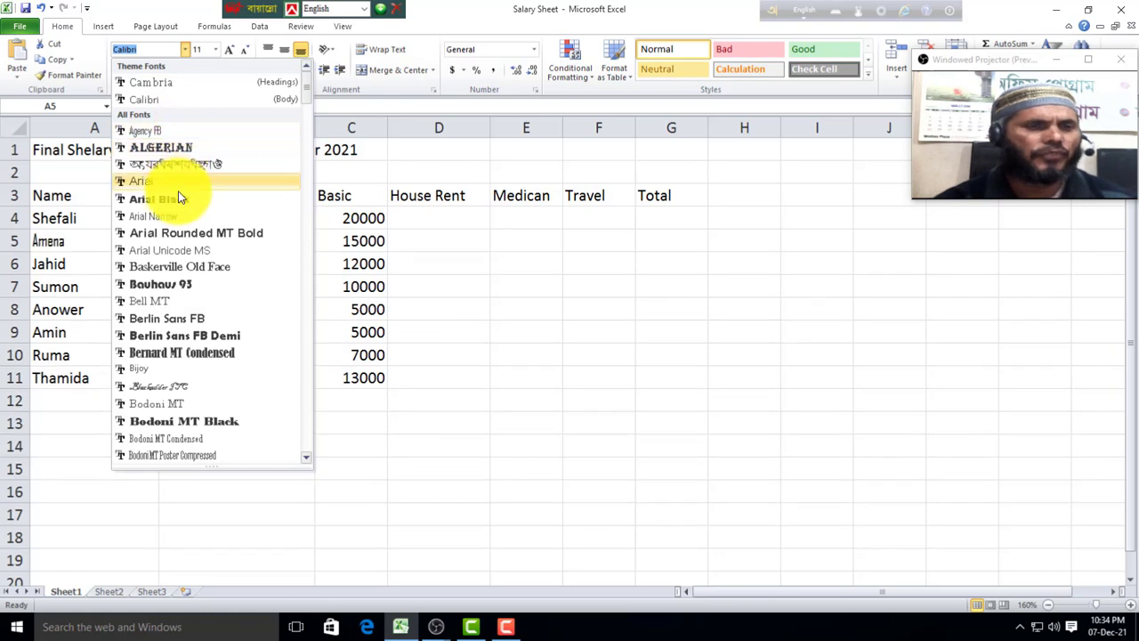
{"action": "left_click", "coordinate": [105, 517]}
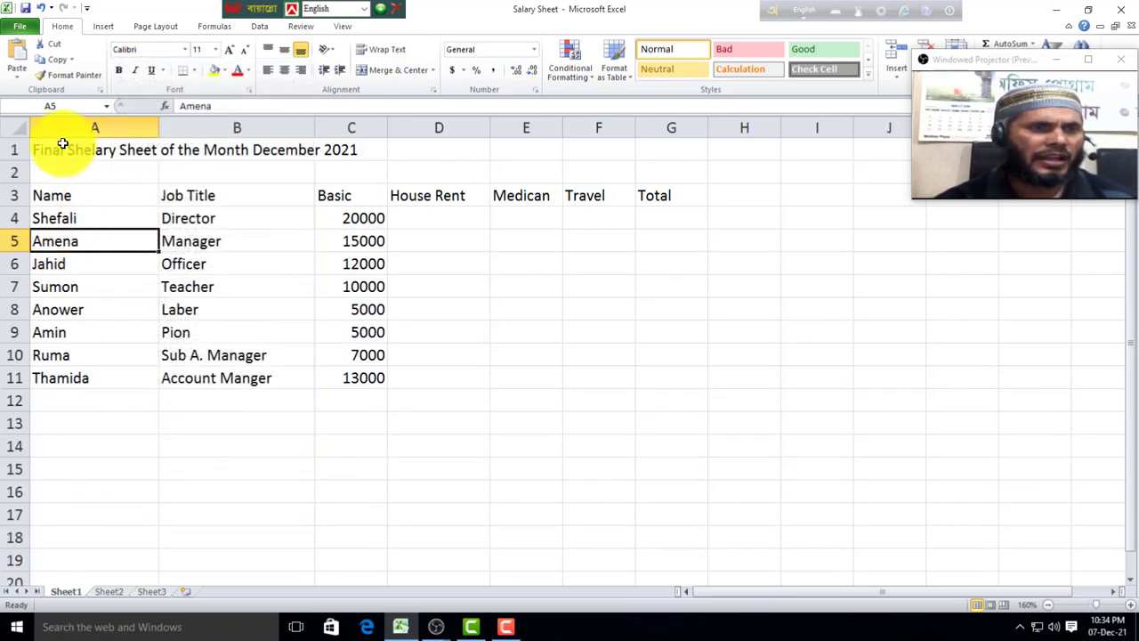
Change the font of the sheet title in A1:C1 to Arial Black
{"action": "left_click_drag", "start_coordinate": [72, 145], "coordinate": [366, 153]}
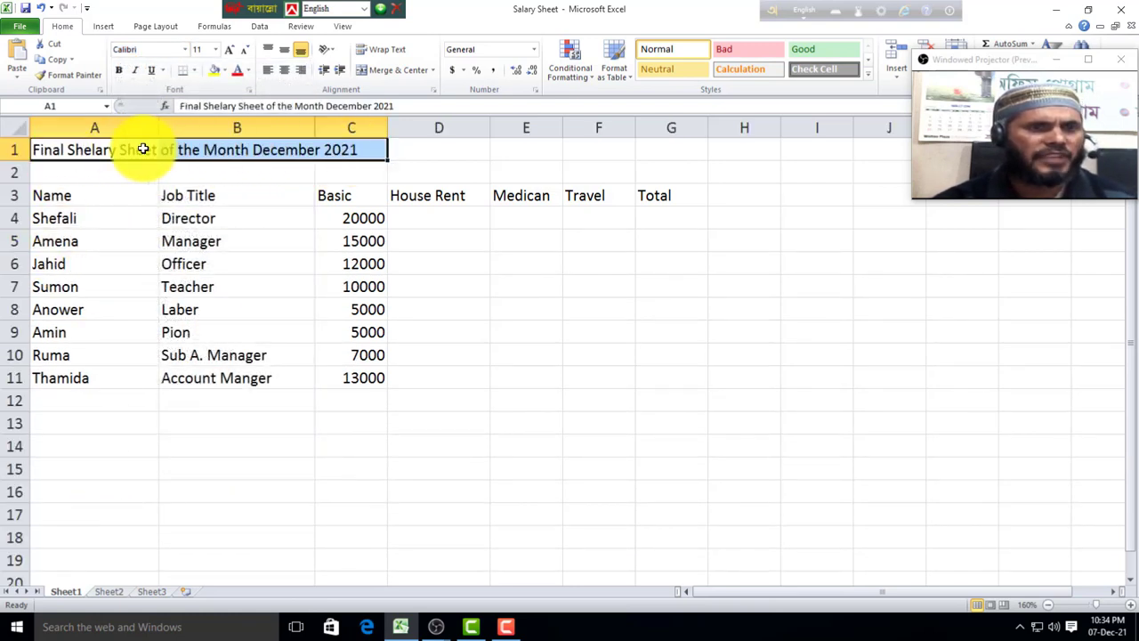
{"action": "left_click", "coordinate": [186, 53]}
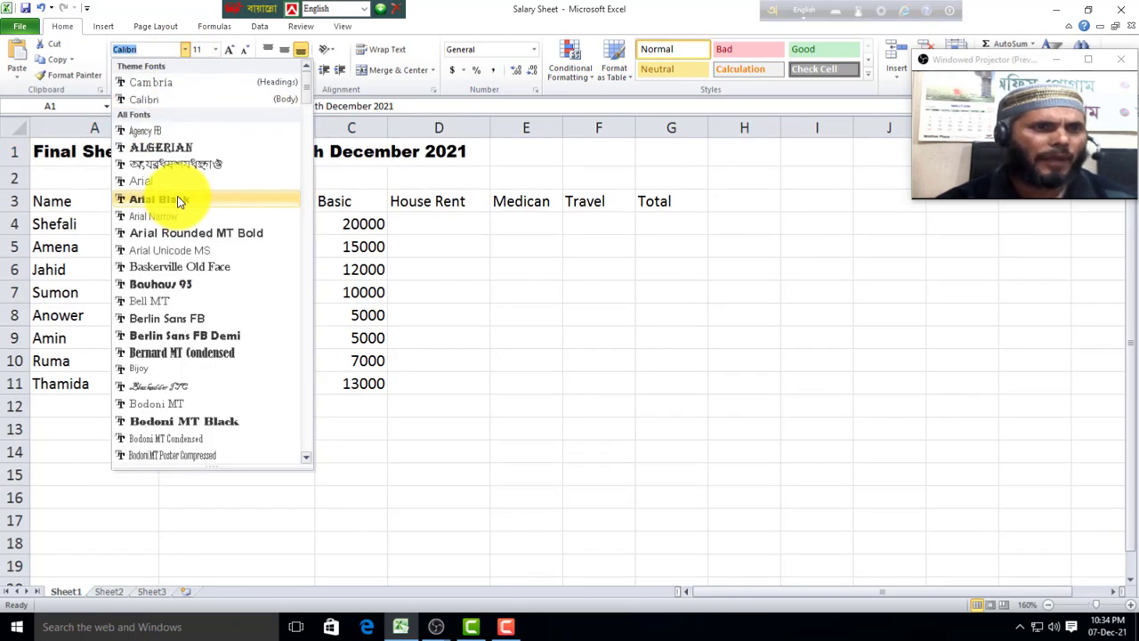
{"action": "left_click", "coordinate": [159, 198]}
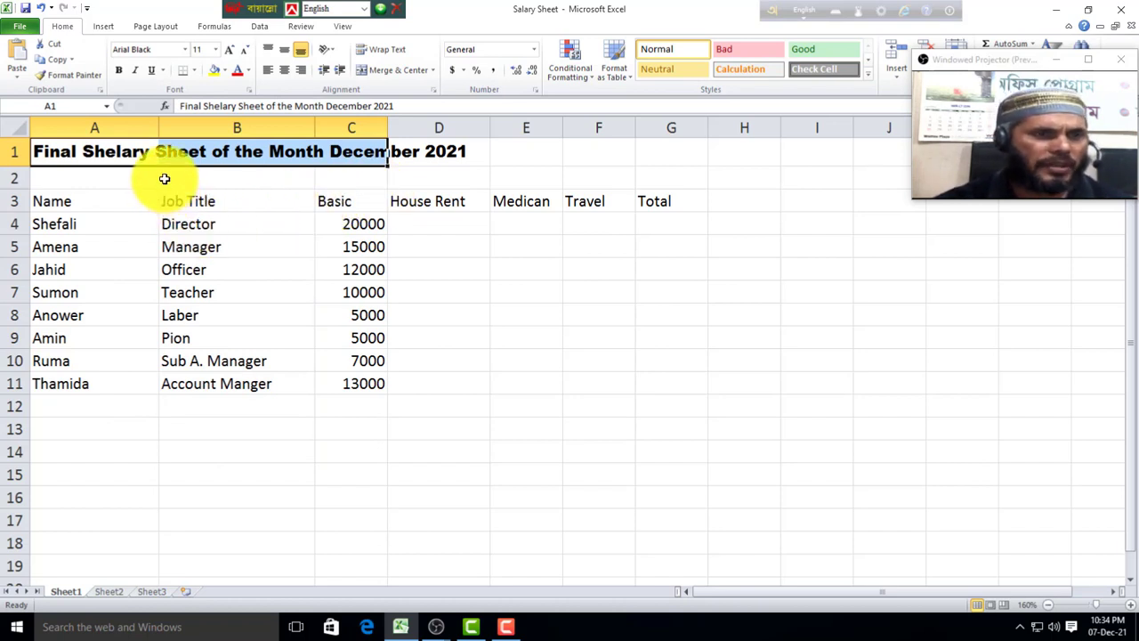
{"action": "left_click", "coordinate": [116, 442]}
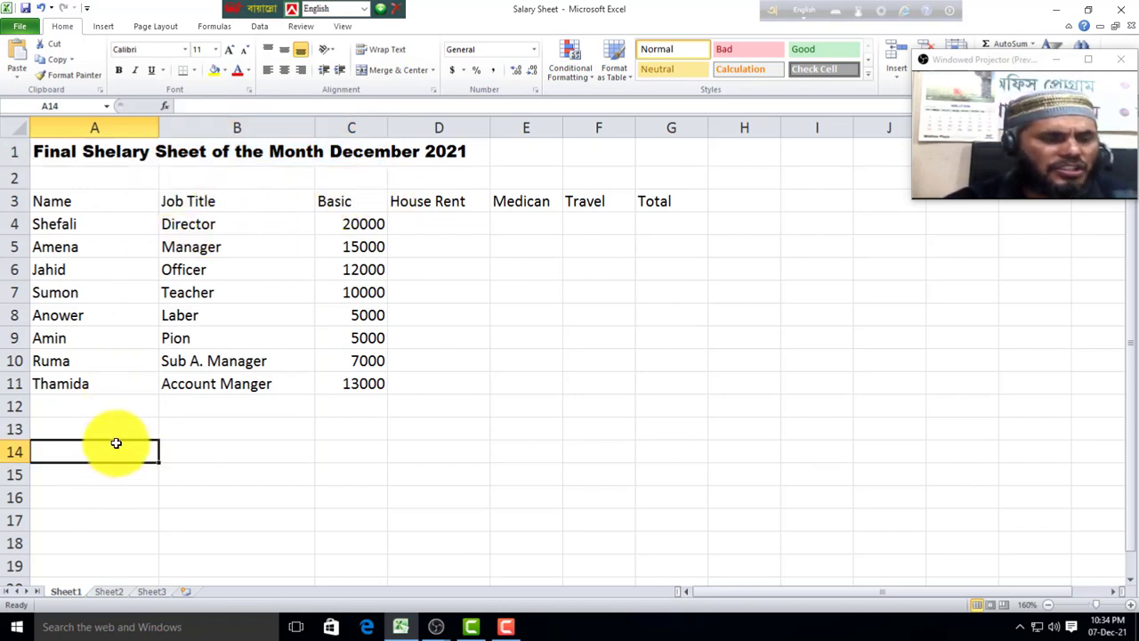
Set the font of cell A13 to SutonnyMJ and enter a short trial word in Bengali using the Bijoy Classic layout
{"action": "left_click", "coordinate": [103, 430]}
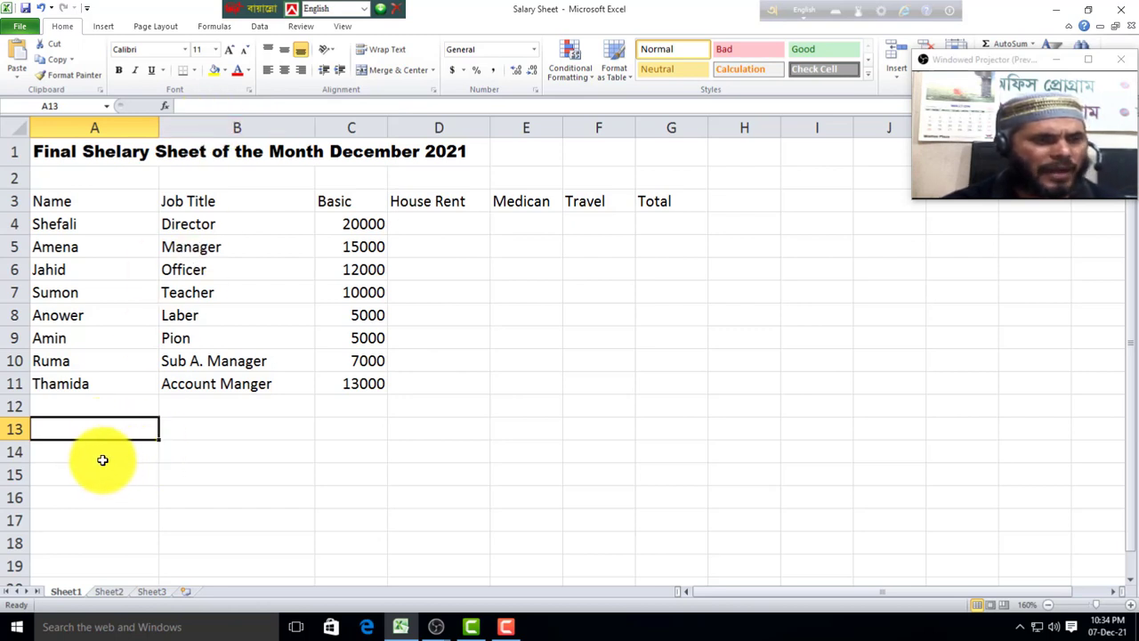
{"action": "left_click", "coordinate": [90, 454]}
{"action": "left_click", "coordinate": [86, 429]}
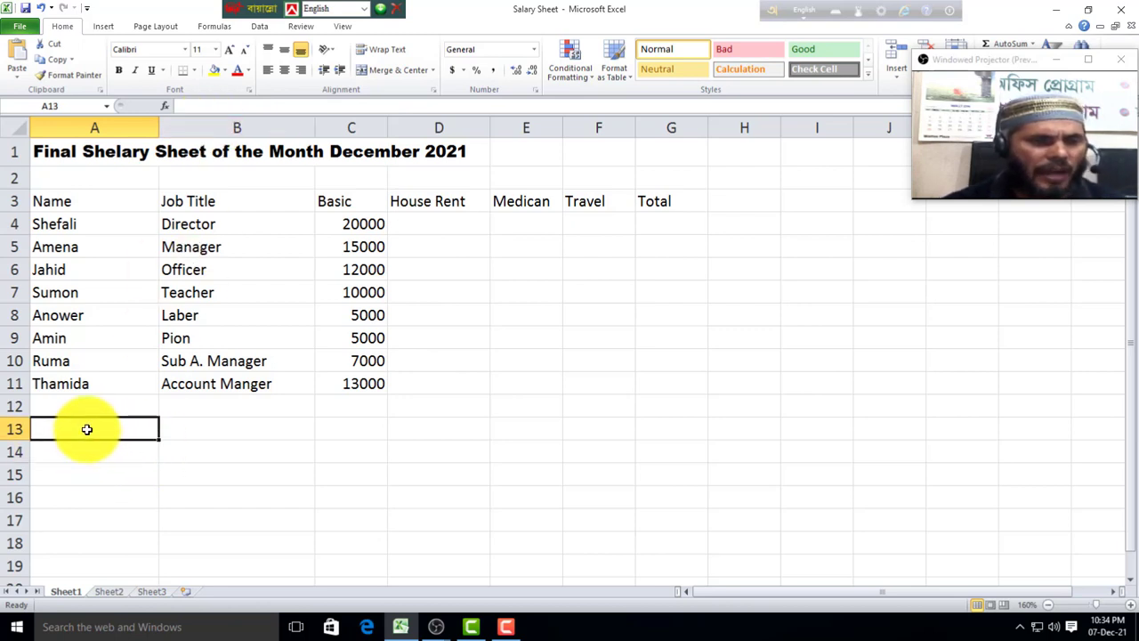
{"action": "left_click", "coordinate": [186, 50]}
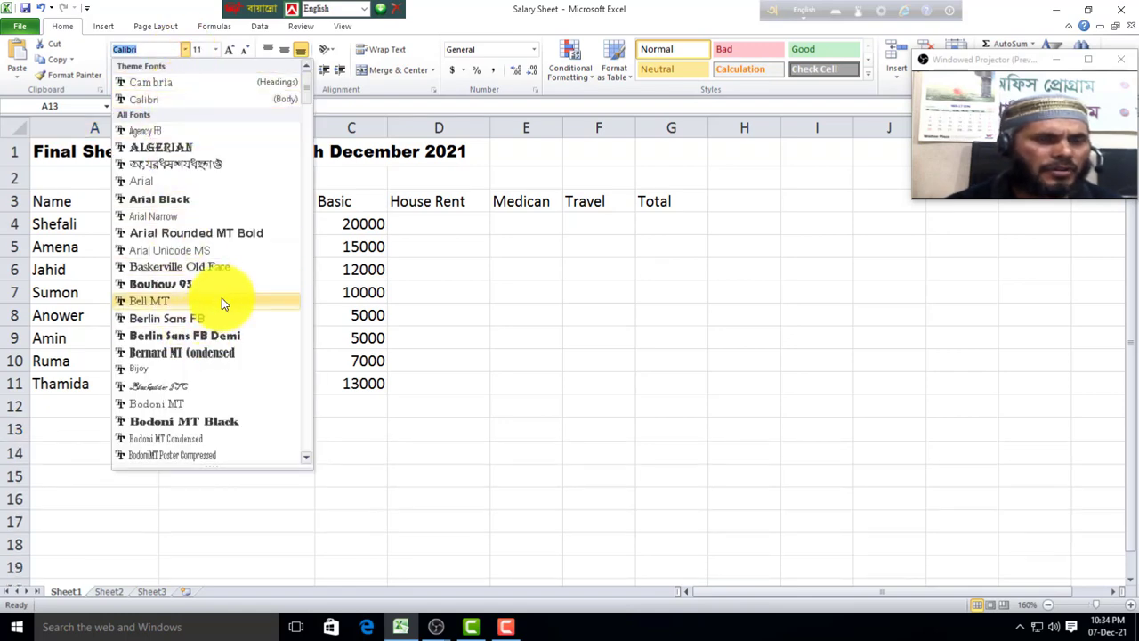
{"action": "scroll", "coordinate": [225, 321], "scroll_direction": "down", "scroll_amount": 5}
{"action": "scroll", "coordinate": [233, 342], "scroll_direction": "up", "scroll_amount": 5}
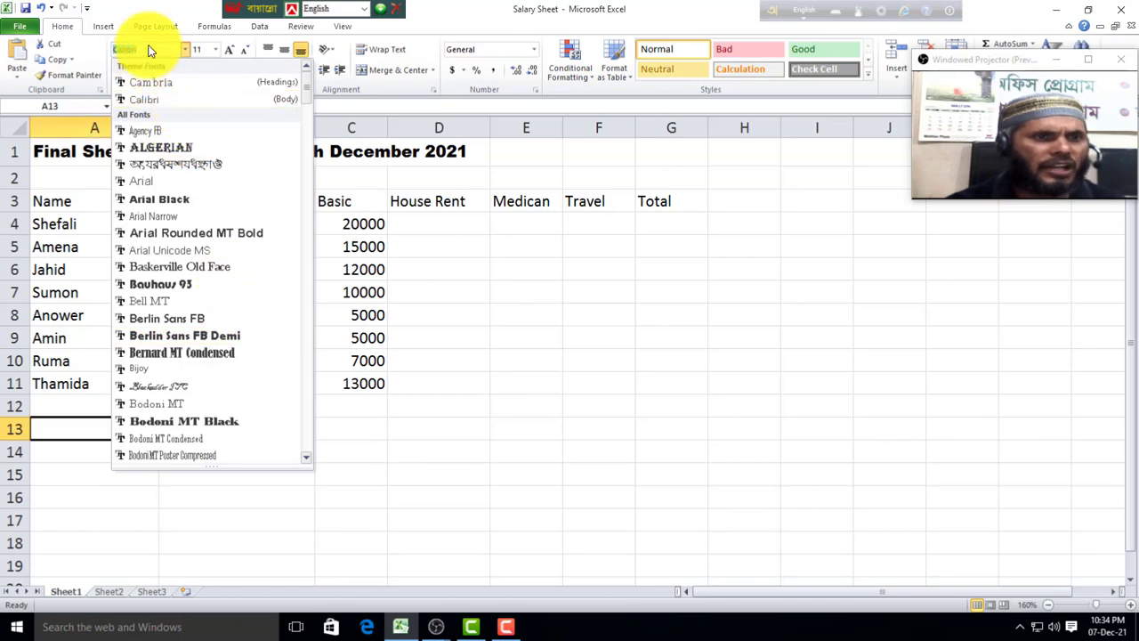
{"action": "type", "text": "su"}
{"action": "key", "text": "Down"}
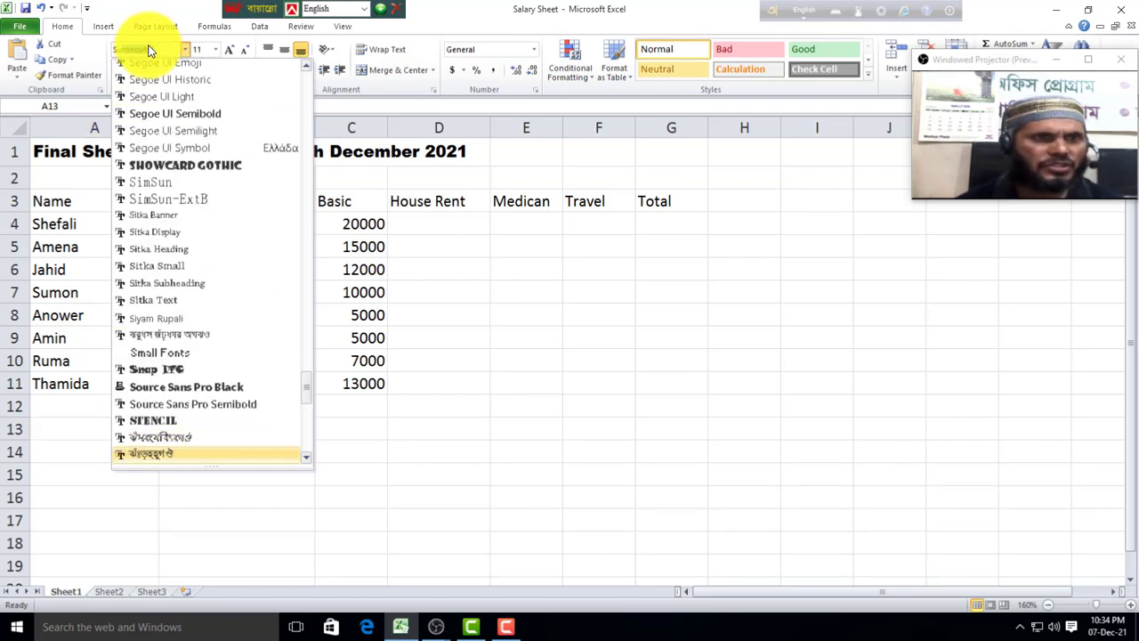
{"action": "key", "text": "Return"}
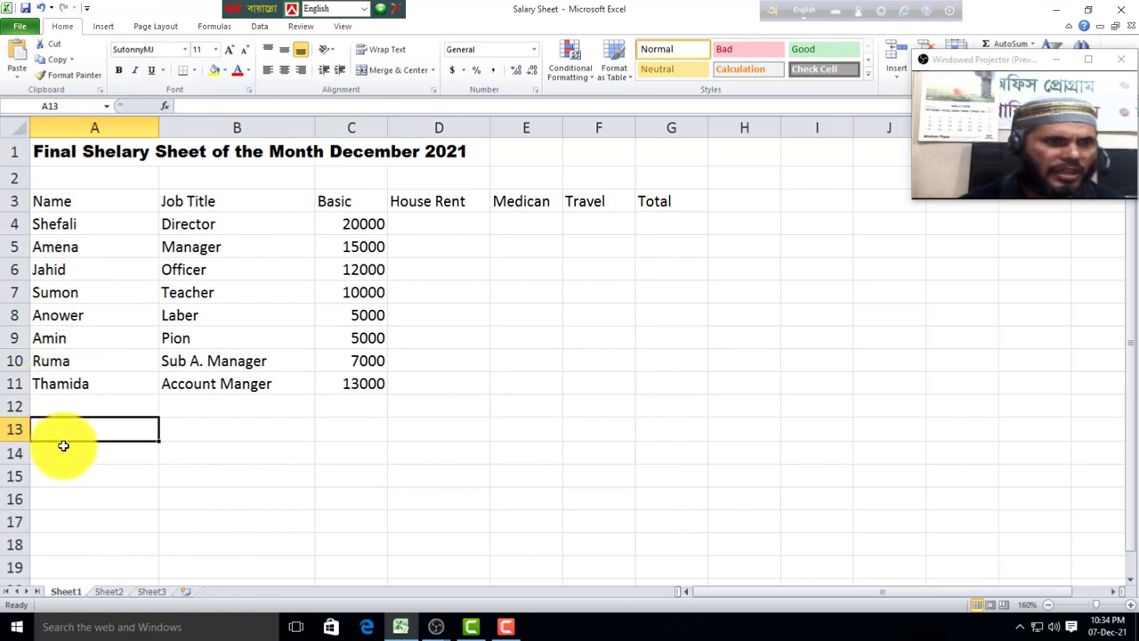
{"action": "type", "text": "jjj"}
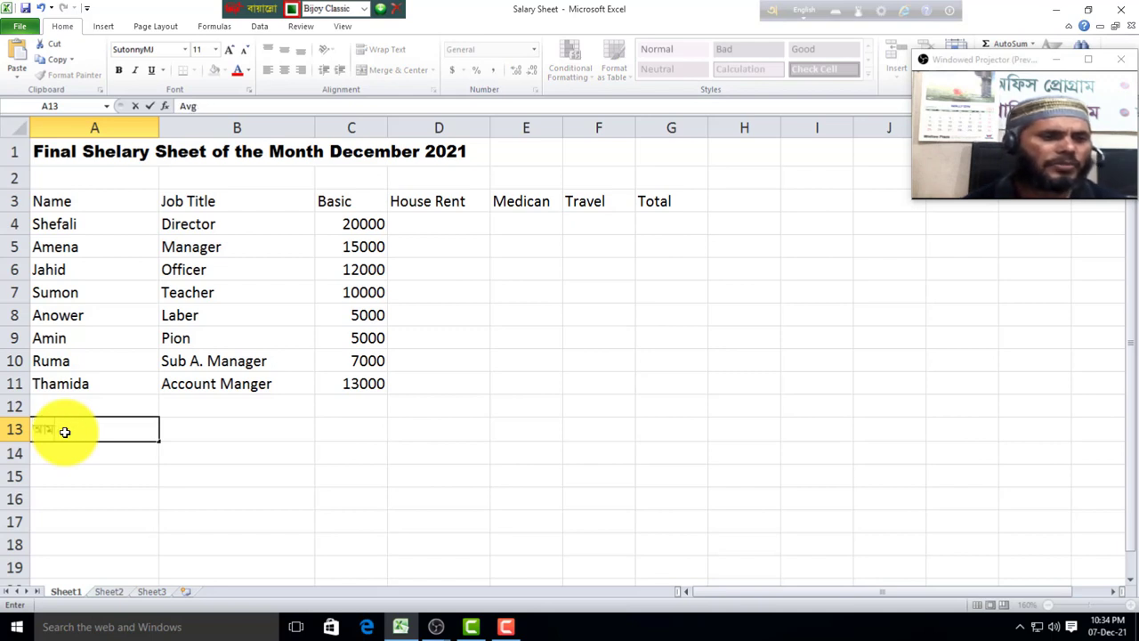
{"action": "left_click", "coordinate": [354, 496]}
Set the font of the empty range A13:H21 below the table to Showcard Gothic
{"action": "scroll", "coordinate": [360, 501], "scroll_direction": "down", "scroll_amount": 2}
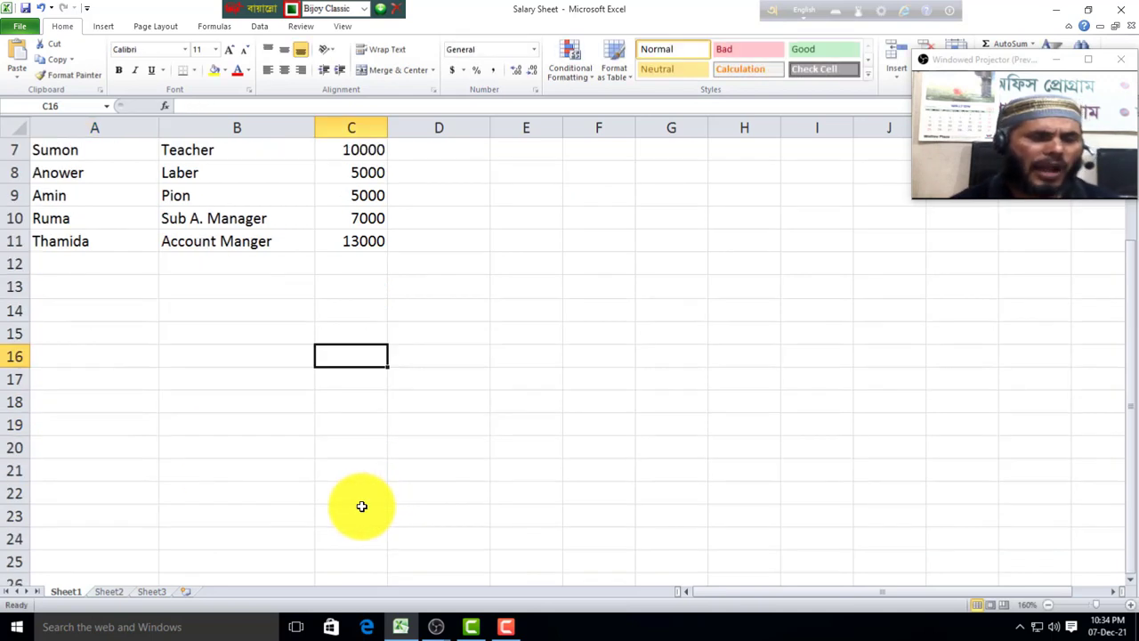
{"action": "left_click_drag", "start_coordinate": [59, 286], "coordinate": [757, 478]}
{"action": "scroll", "coordinate": [469, 414], "scroll_direction": "up", "scroll_amount": 1}
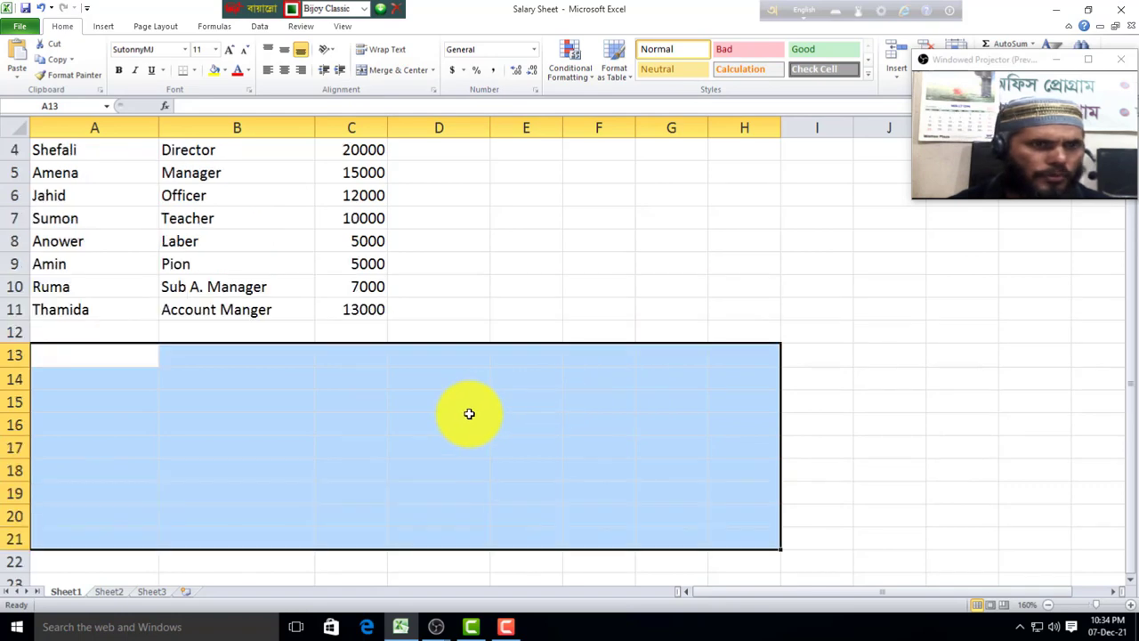
{"action": "left_click", "coordinate": [186, 50]}
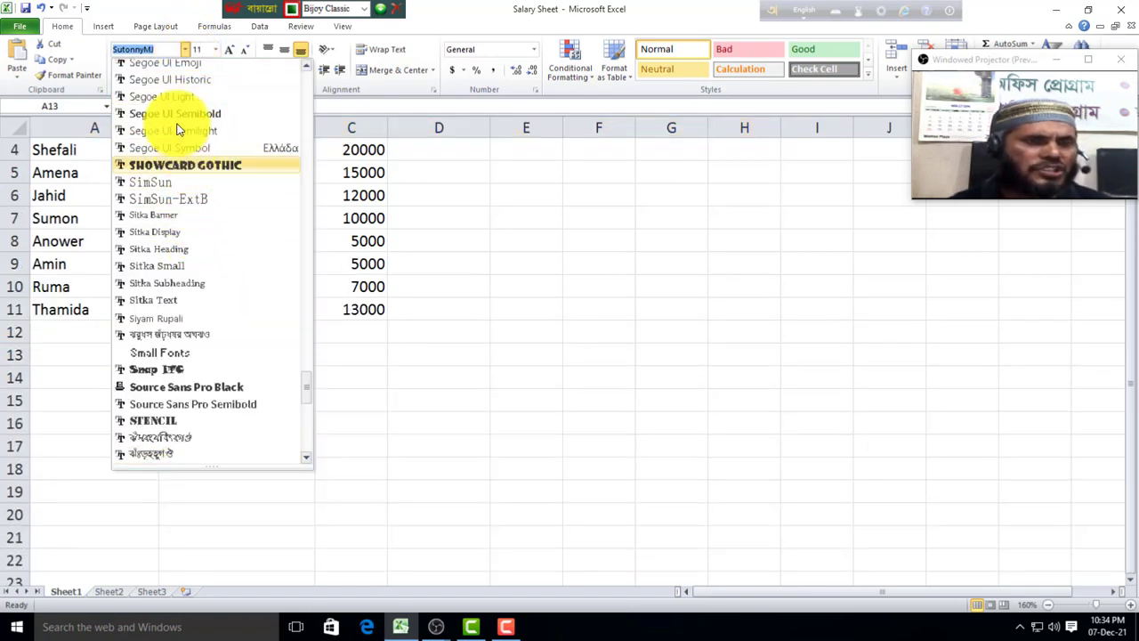
{"action": "left_click", "coordinate": [188, 168]}
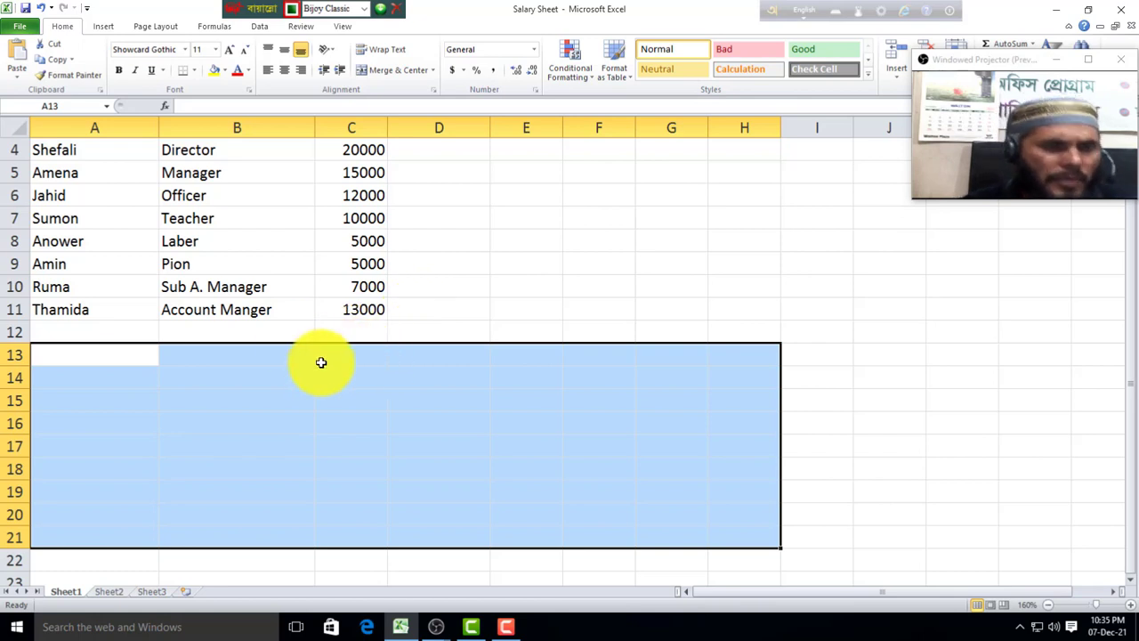
{"action": "left_click", "coordinate": [511, 282]}
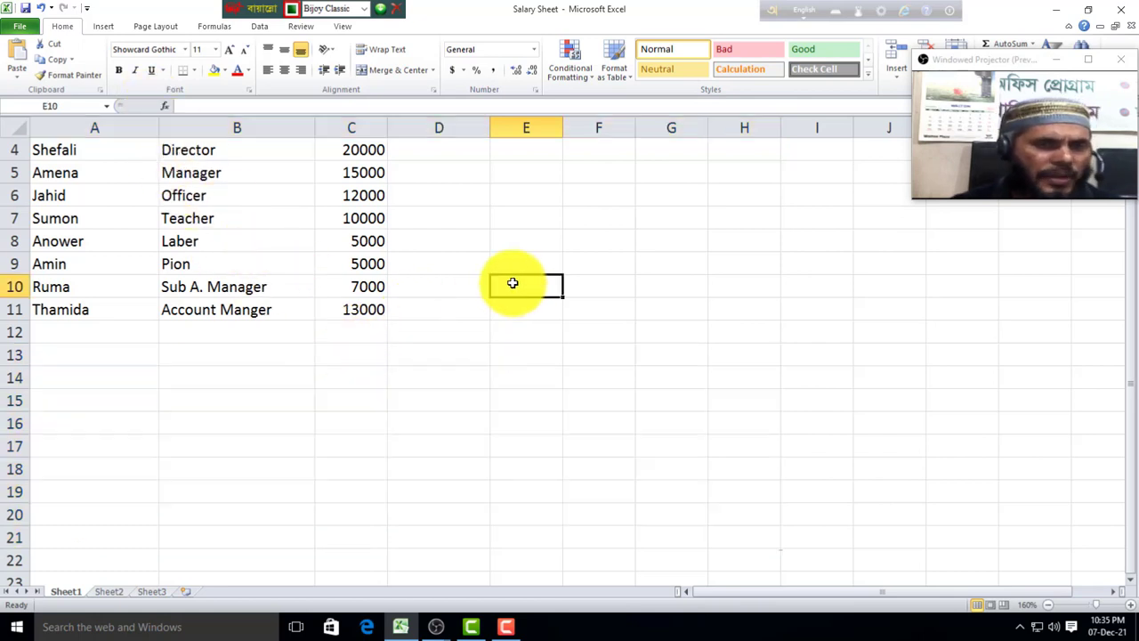
Try font size 24 on the column headings in A3:G3 and settle on size 14
{"action": "scroll", "coordinate": [337, 366], "scroll_direction": "up", "scroll_amount": 1}
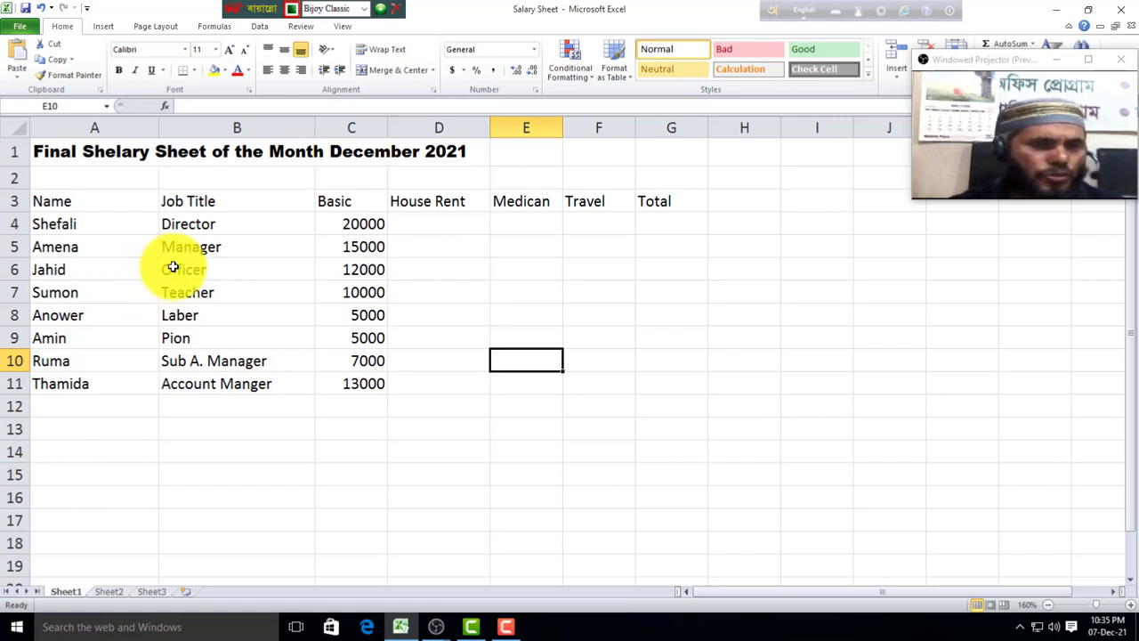
{"action": "left_click_drag", "start_coordinate": [36, 196], "coordinate": [631, 204]}
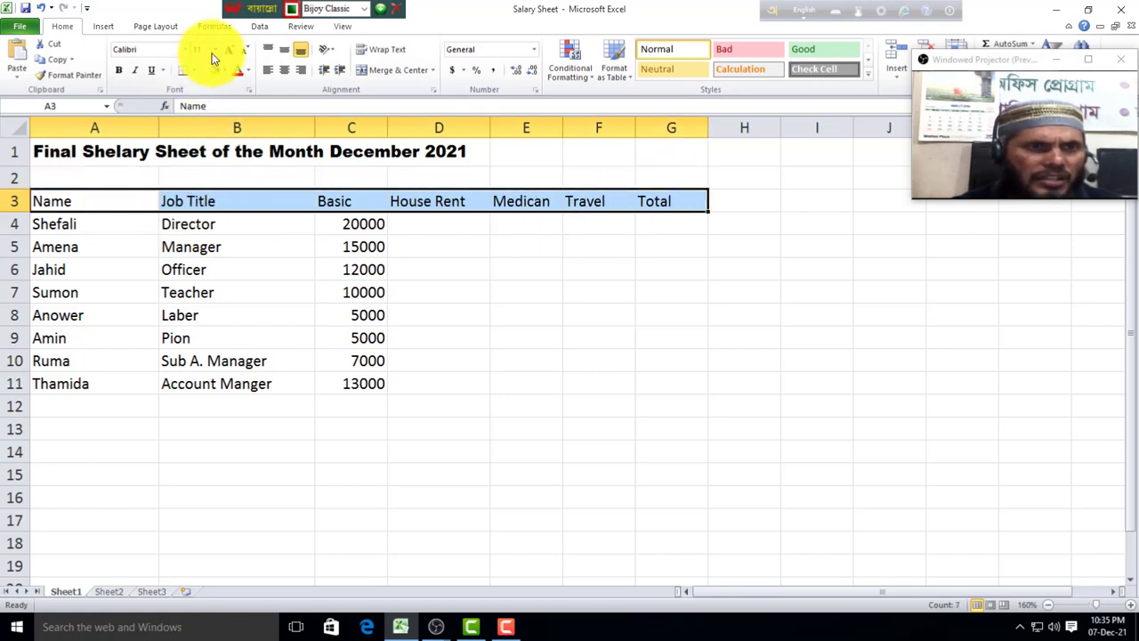
{"action": "left_click", "coordinate": [221, 51]}
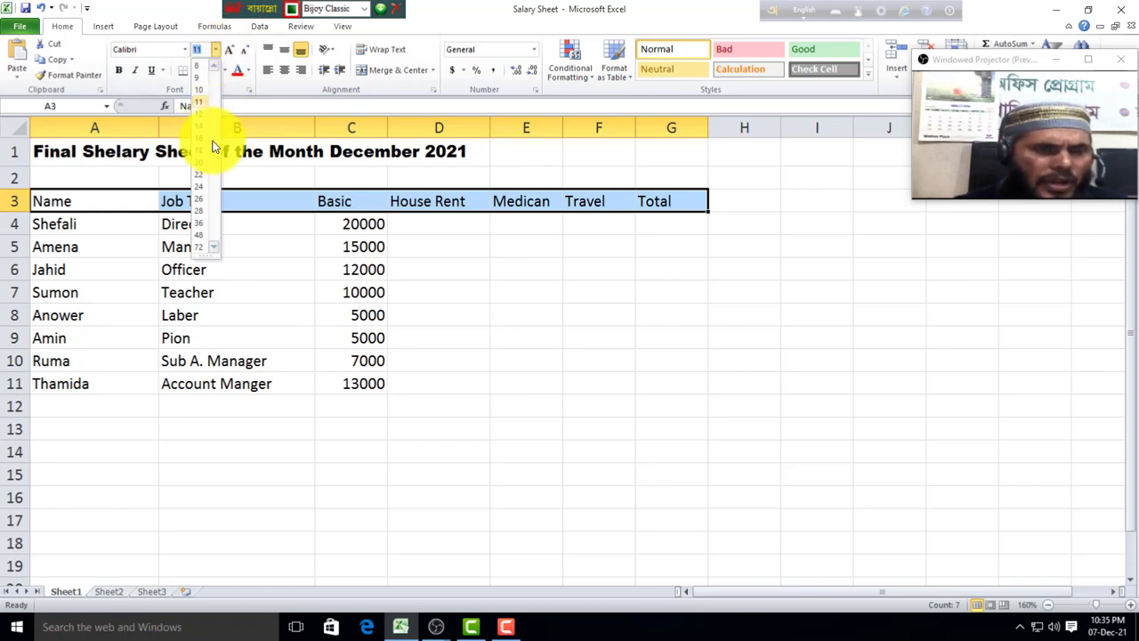
{"action": "left_click", "coordinate": [204, 186]}
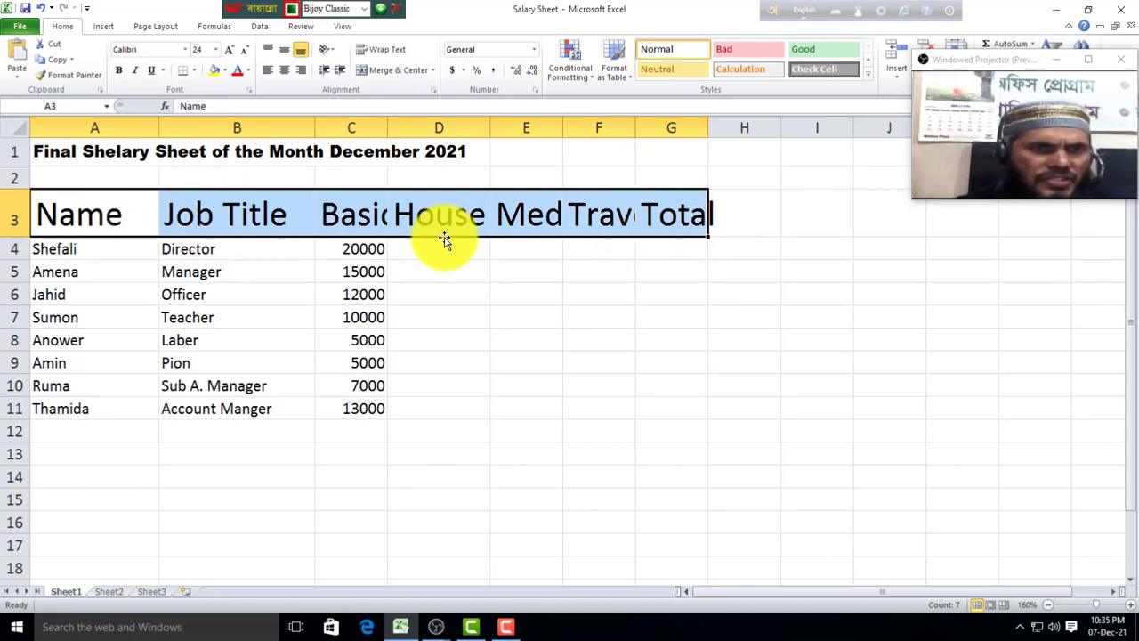
{"action": "left_click", "coordinate": [217, 50]}
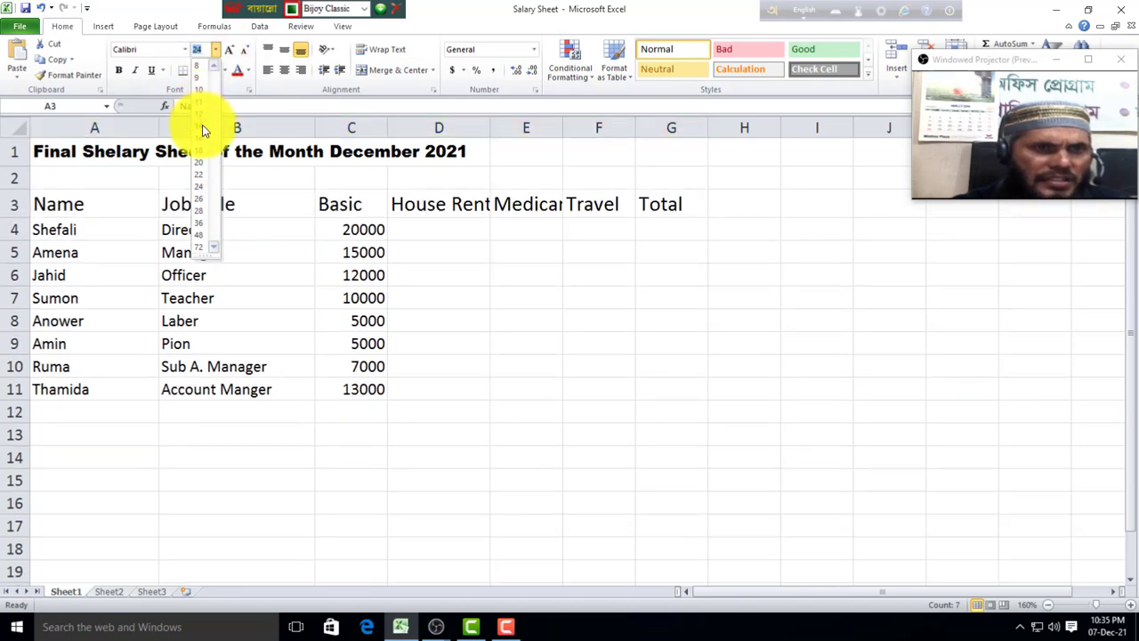
{"action": "left_click", "coordinate": [203, 131]}
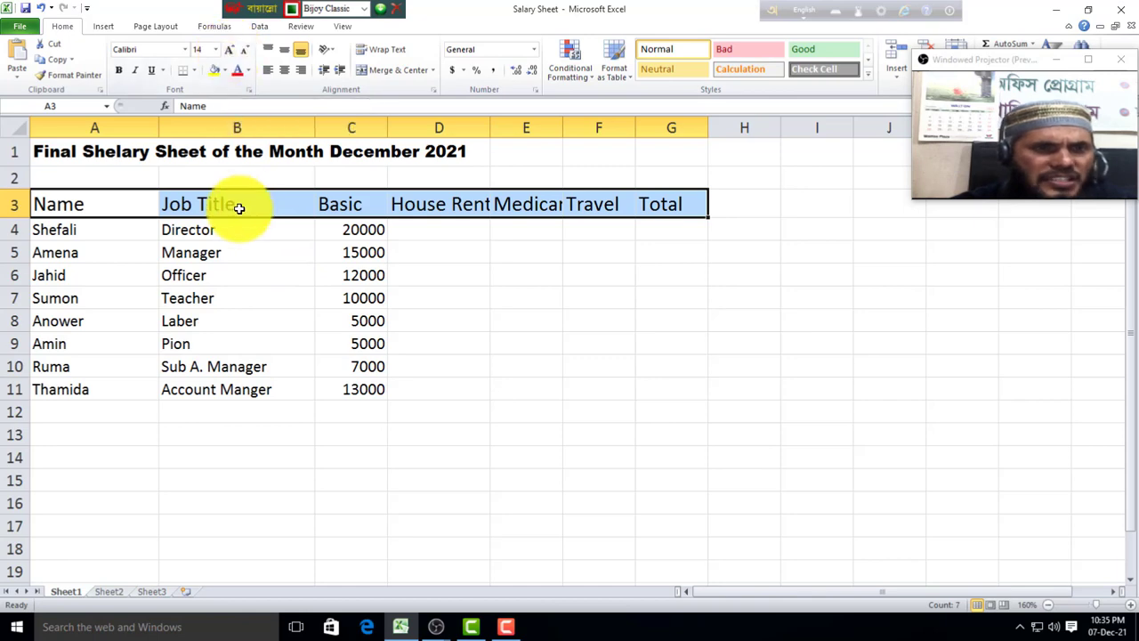
{"action": "left_click", "coordinate": [216, 49]}
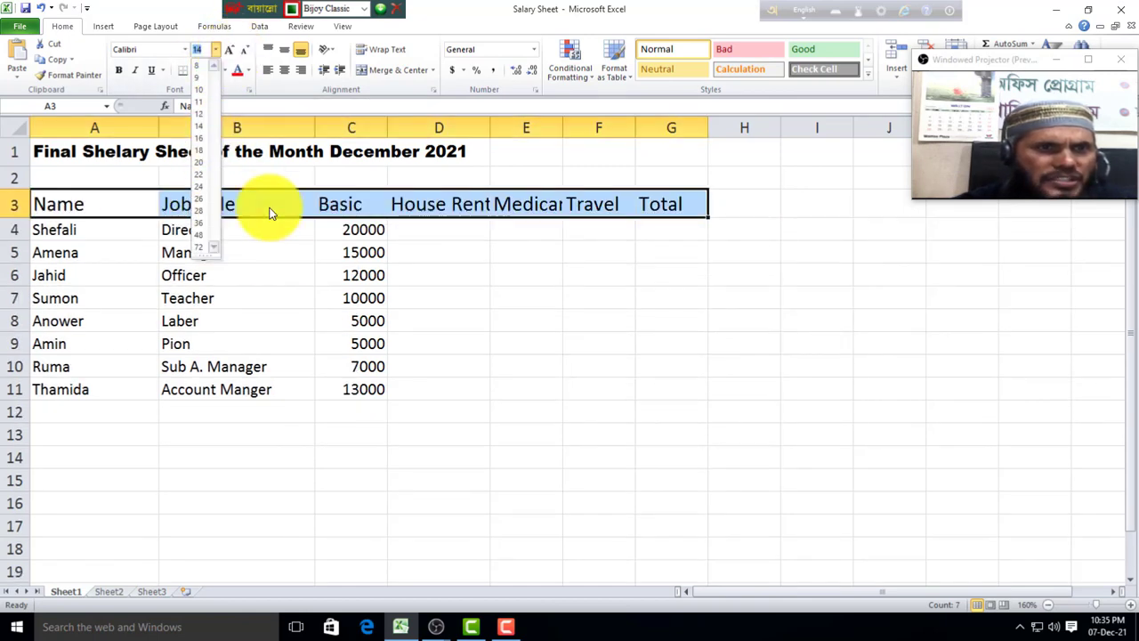
{"action": "left_click", "coordinate": [275, 265]}
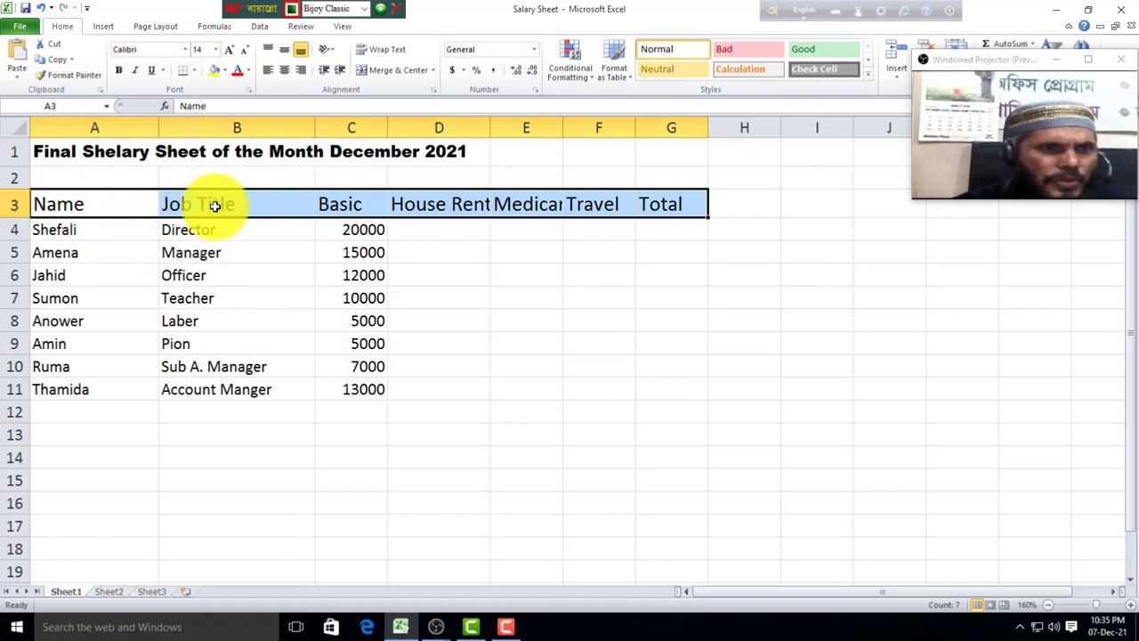
Enlarge the A3:G3 headings one size at a time to 20, and shrink them the same way to 14
{"action": "left_click", "coordinate": [230, 48]}
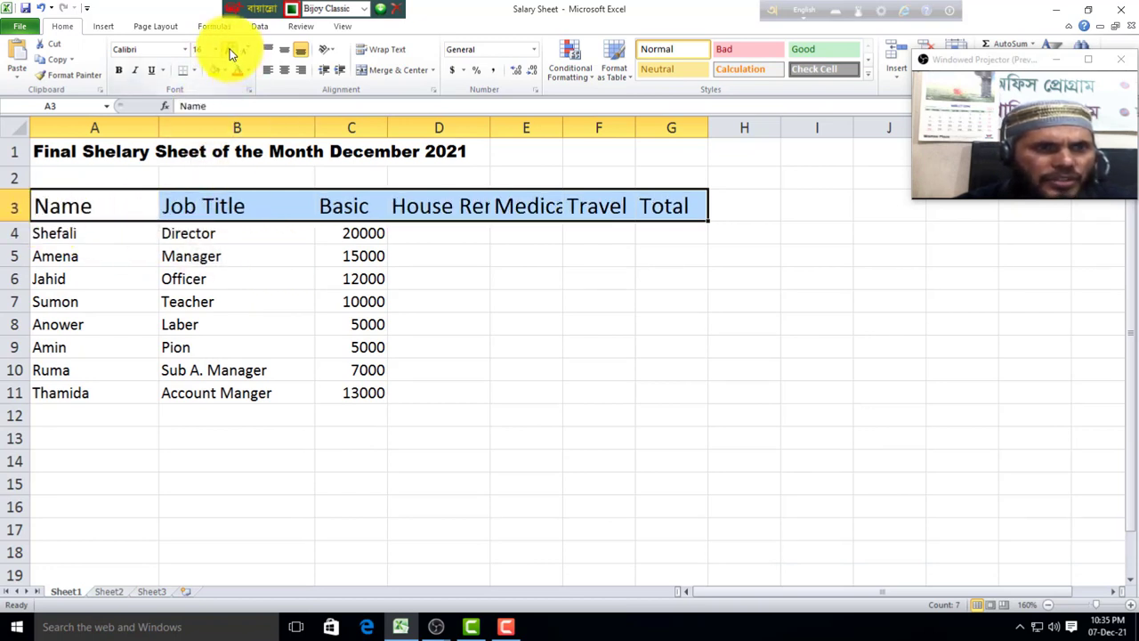
{"action": "left_click", "coordinate": [228, 49]}
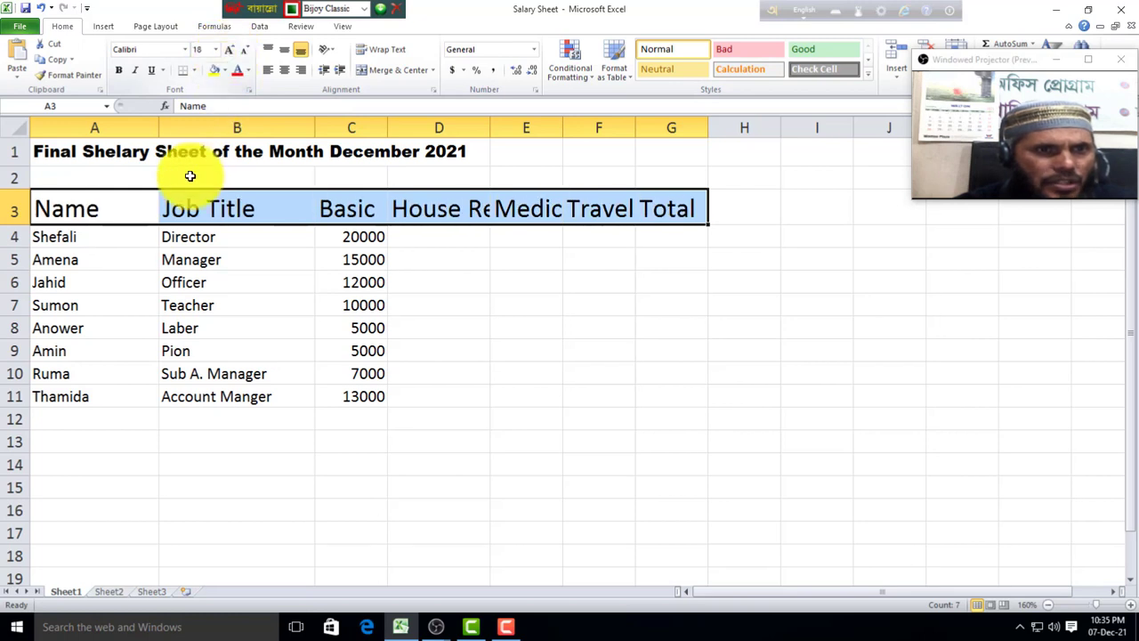
{"action": "left_click", "coordinate": [229, 51]}
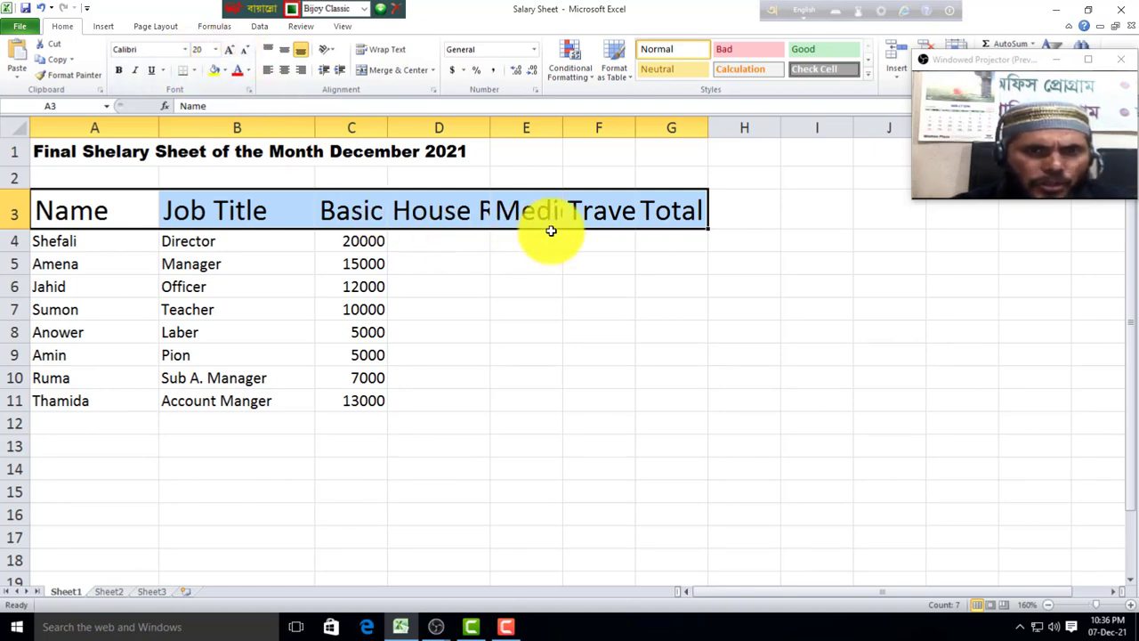
{"action": "left_click", "coordinate": [246, 51]}
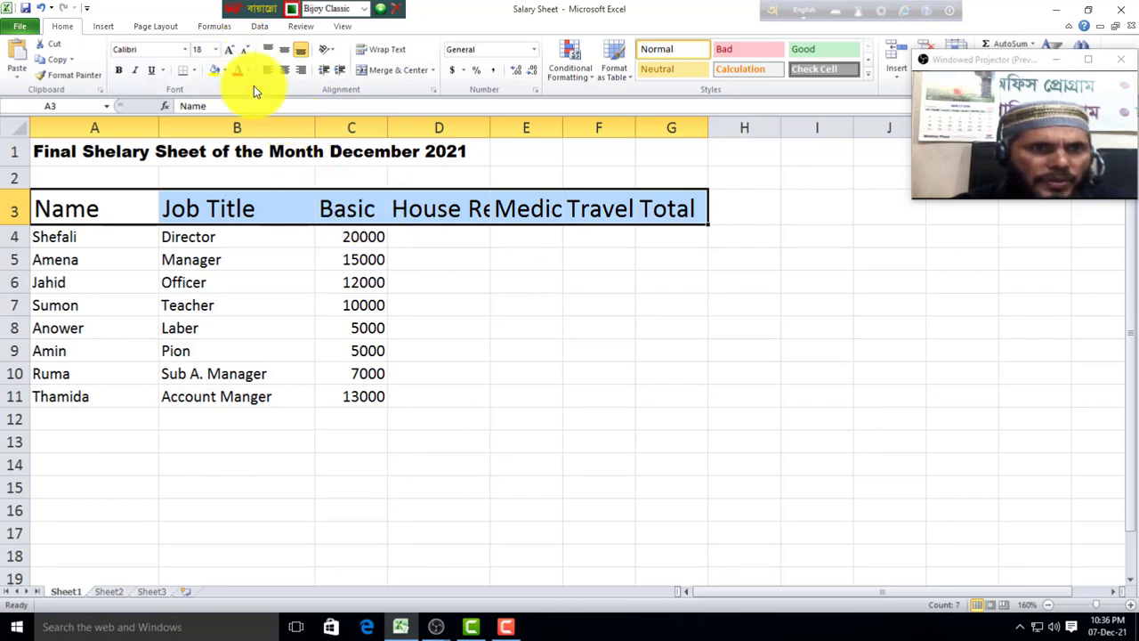
{"action": "left_click", "coordinate": [246, 55]}
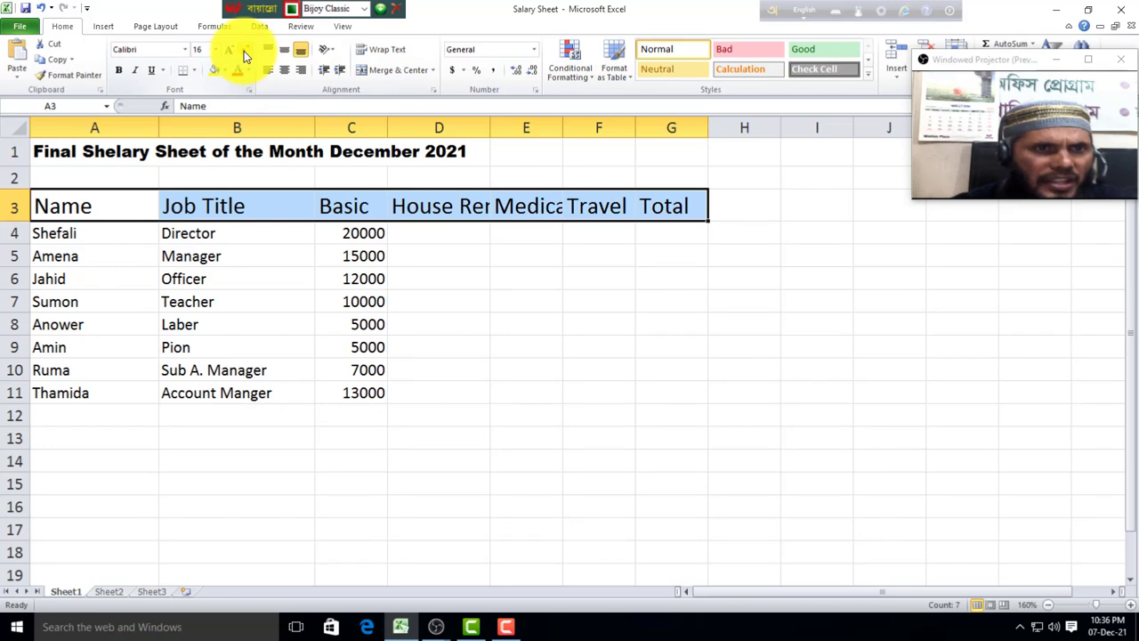
{"action": "left_click", "coordinate": [243, 52]}
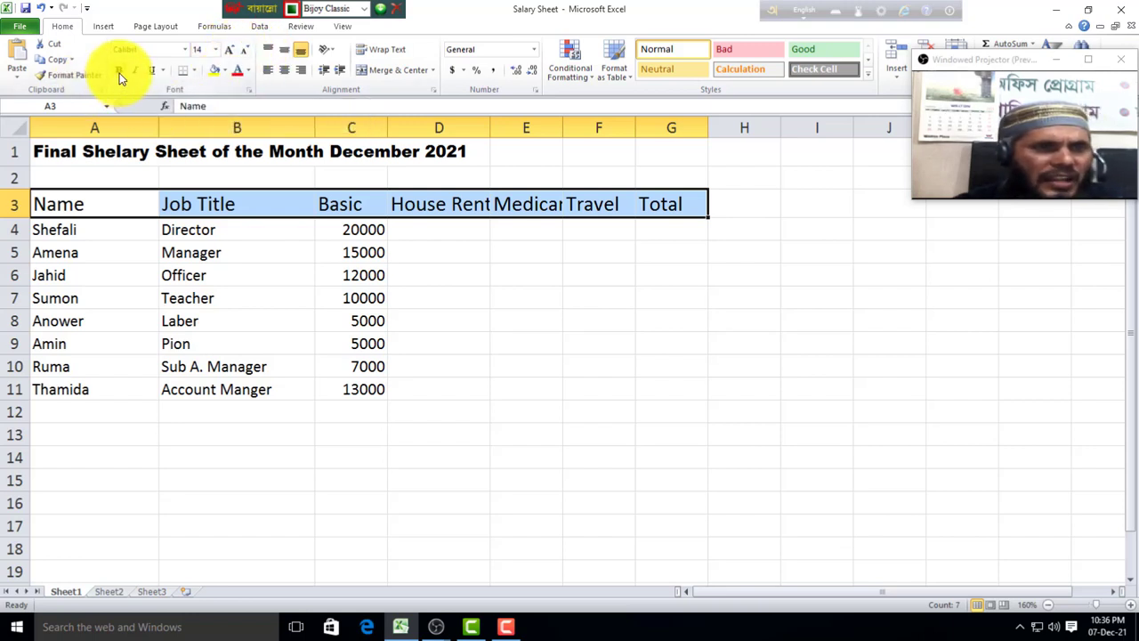
{"action": "left_click", "coordinate": [96, 246]}
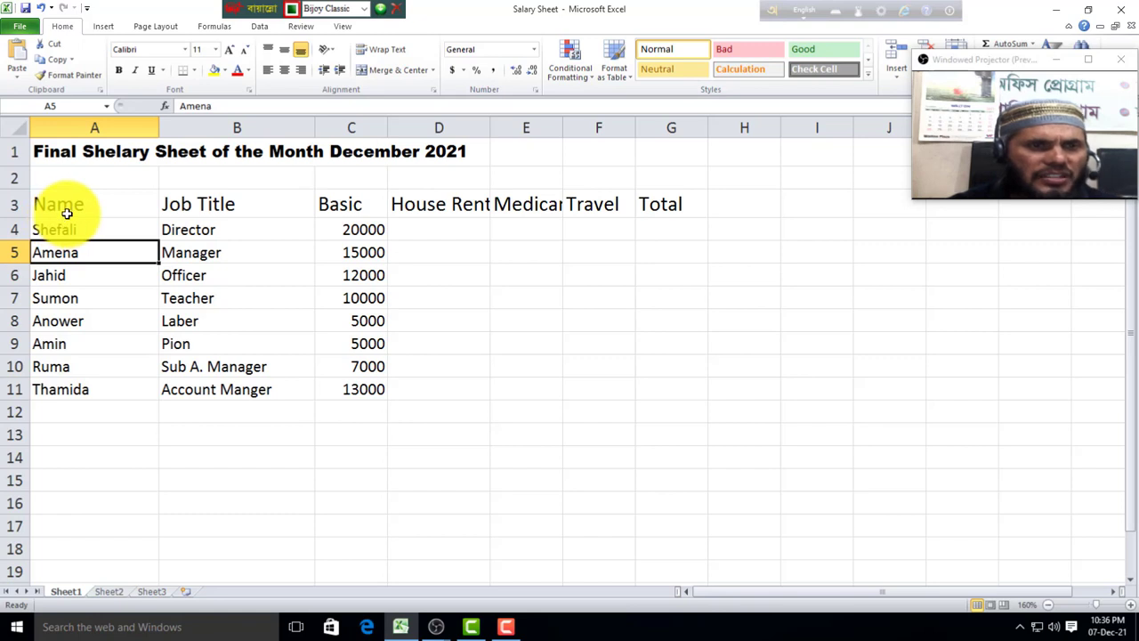
Make the column headings in A3:G3 bold and widen columns D and E to fit the House Rent and Medican headings
{"action": "left_click_drag", "start_coordinate": [36, 204], "coordinate": [675, 193]}
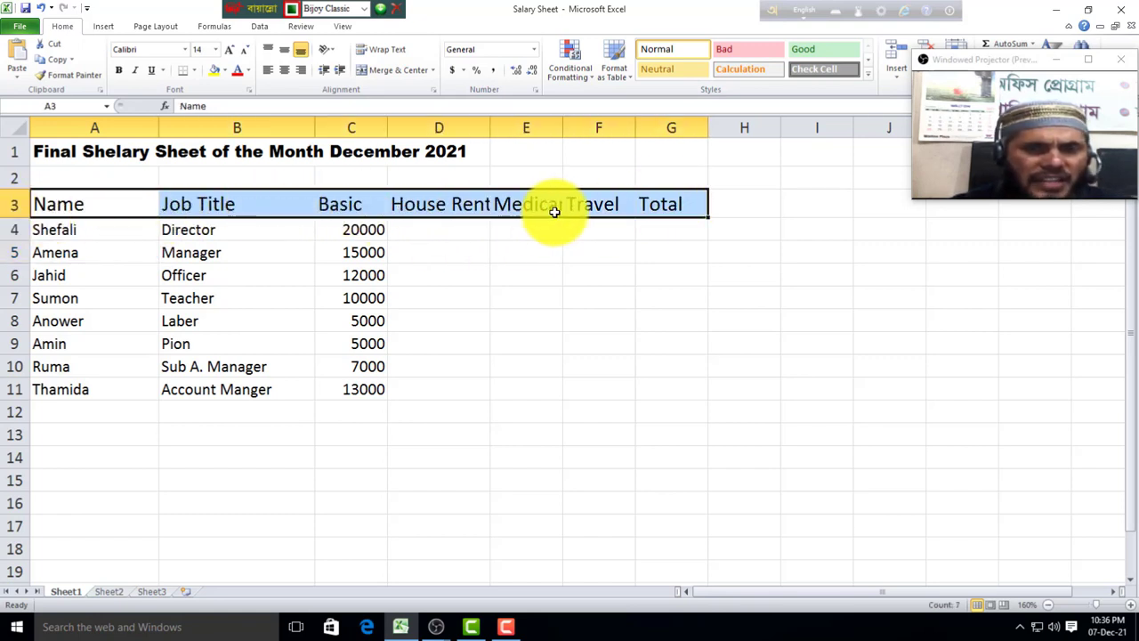
{"action": "left_click", "coordinate": [118, 70]}
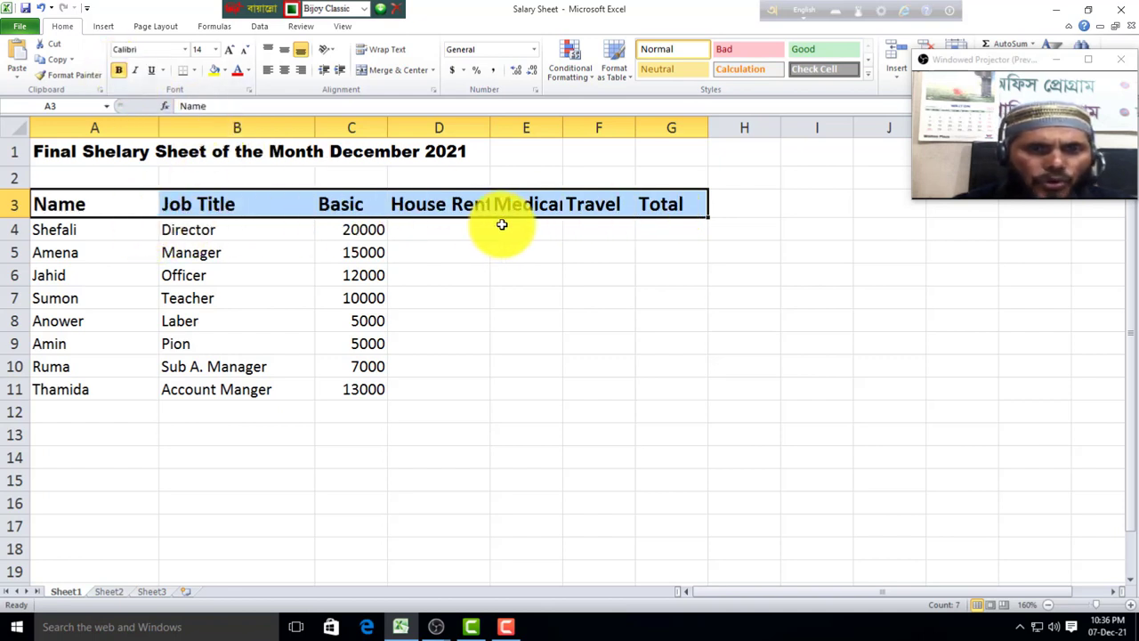
{"action": "left_click_drag", "start_coordinate": [488, 127], "coordinate": [510, 128]}
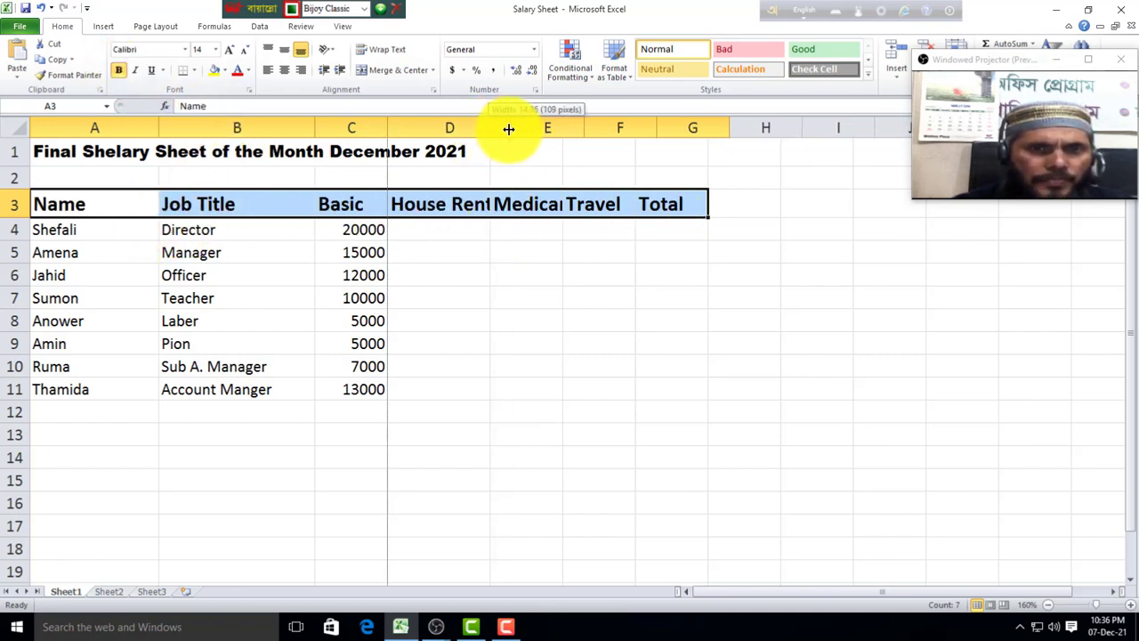
{"action": "left_click", "coordinate": [459, 249]}
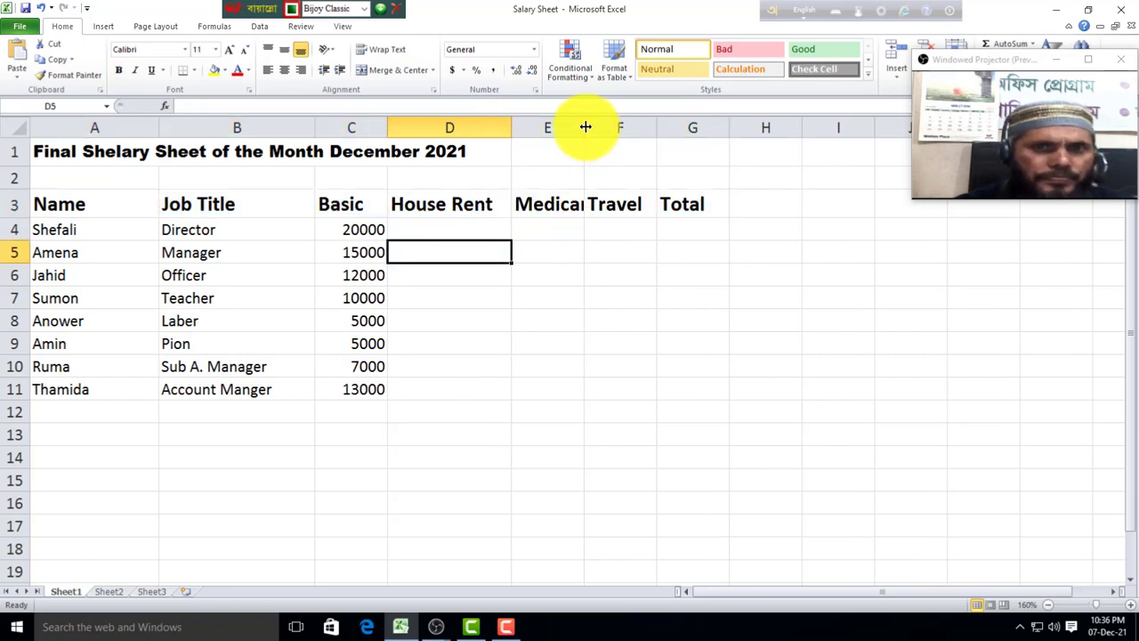
{"action": "left_click_drag", "start_coordinate": [585, 128], "coordinate": [602, 127]}
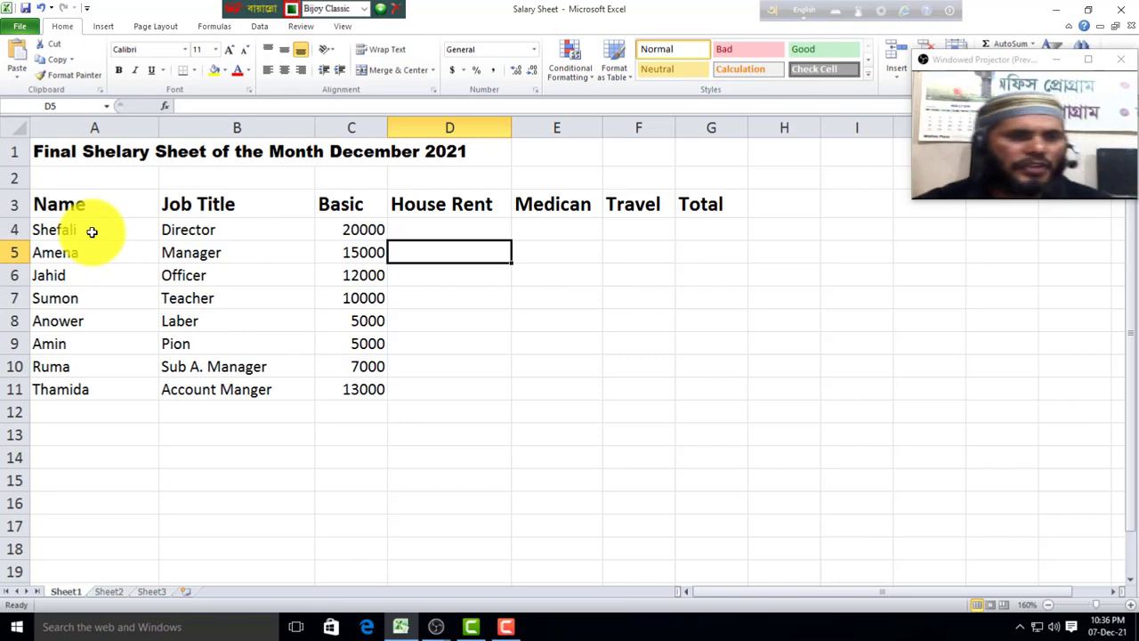
Apply italics to the column headings in A3:G3
{"action": "left_click_drag", "start_coordinate": [58, 204], "coordinate": [704, 206]}
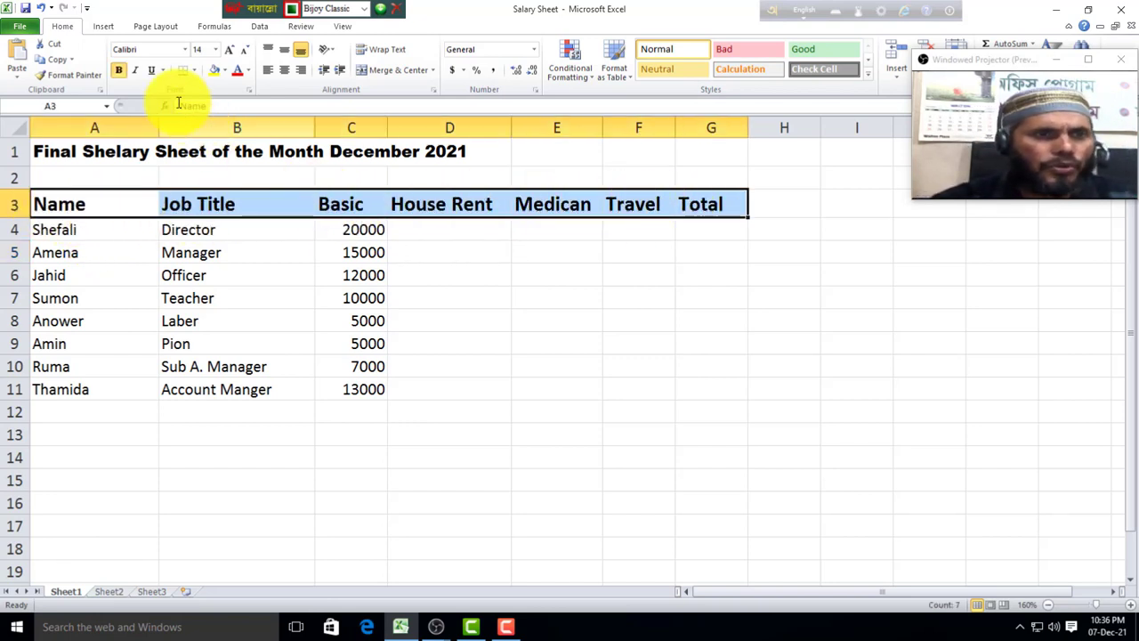
{"action": "left_click", "coordinate": [135, 75]}
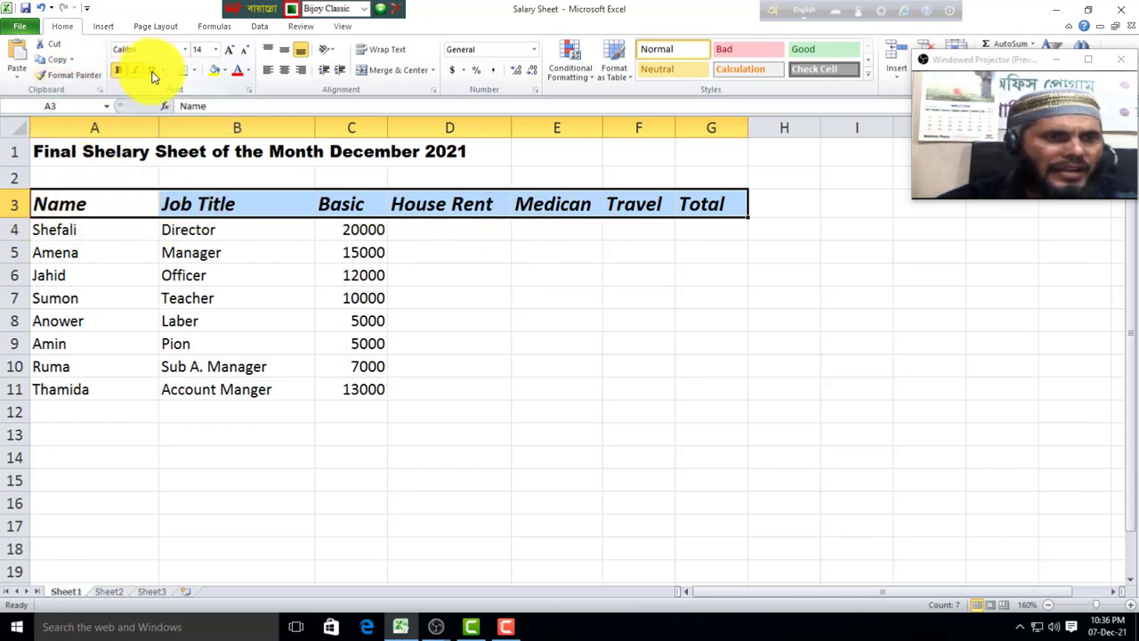
{"action": "left_click", "coordinate": [264, 274]}
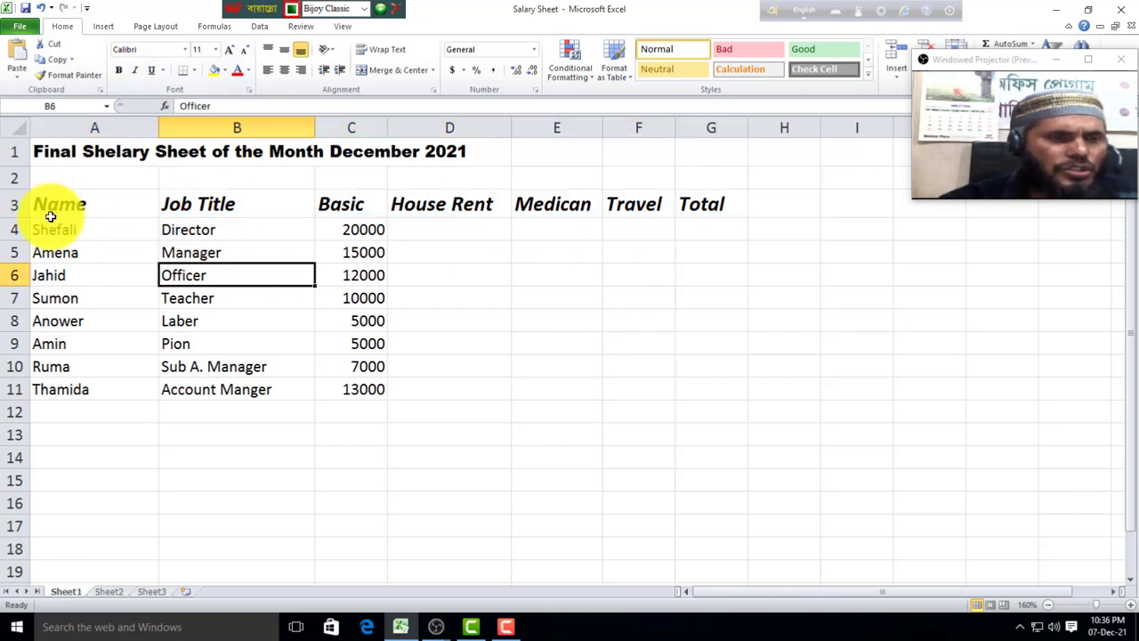
Increase the height of row 1 and vertically centre the title across A1:D1
{"action": "left_click_drag", "start_coordinate": [27, 167], "coordinate": [431, 177]}
{"action": "left_click", "coordinate": [284, 50]}
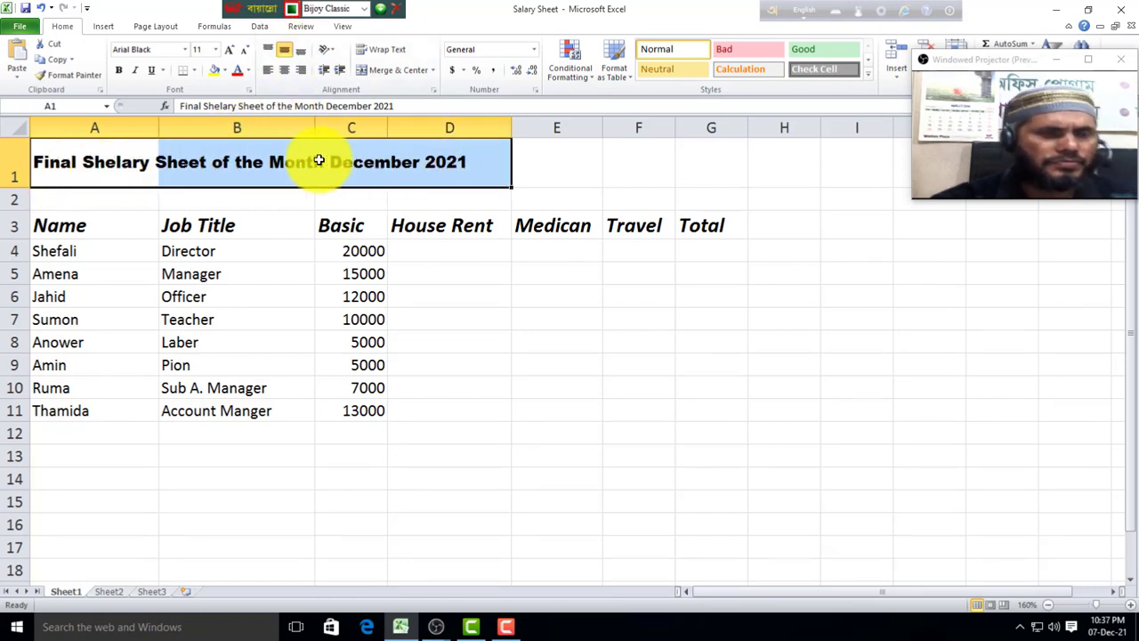
Apply a single underline to the sheet title in A1:D1 and remove it again
{"action": "left_click", "coordinate": [152, 72]}
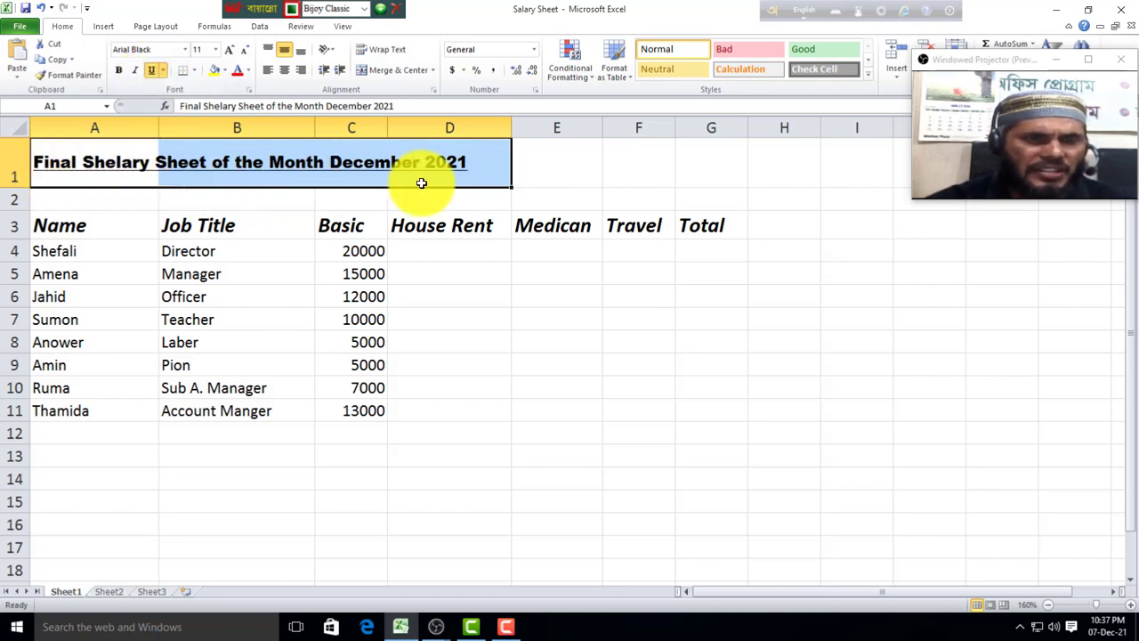
{"action": "left_click", "coordinate": [452, 181]}
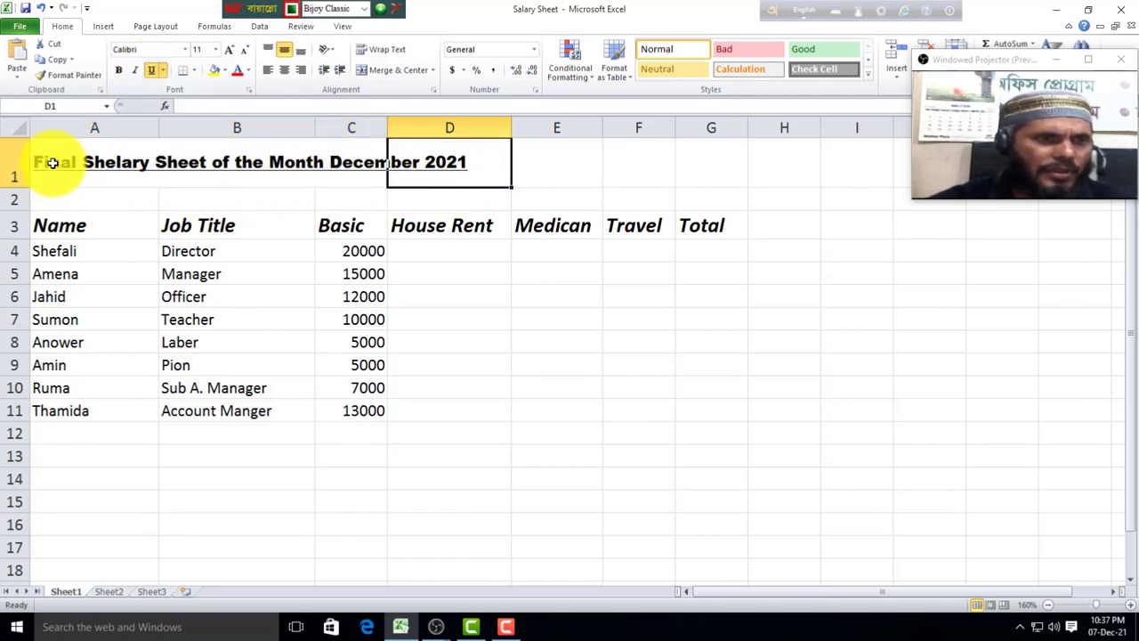
{"action": "left_click_drag", "start_coordinate": [56, 165], "coordinate": [475, 166]}
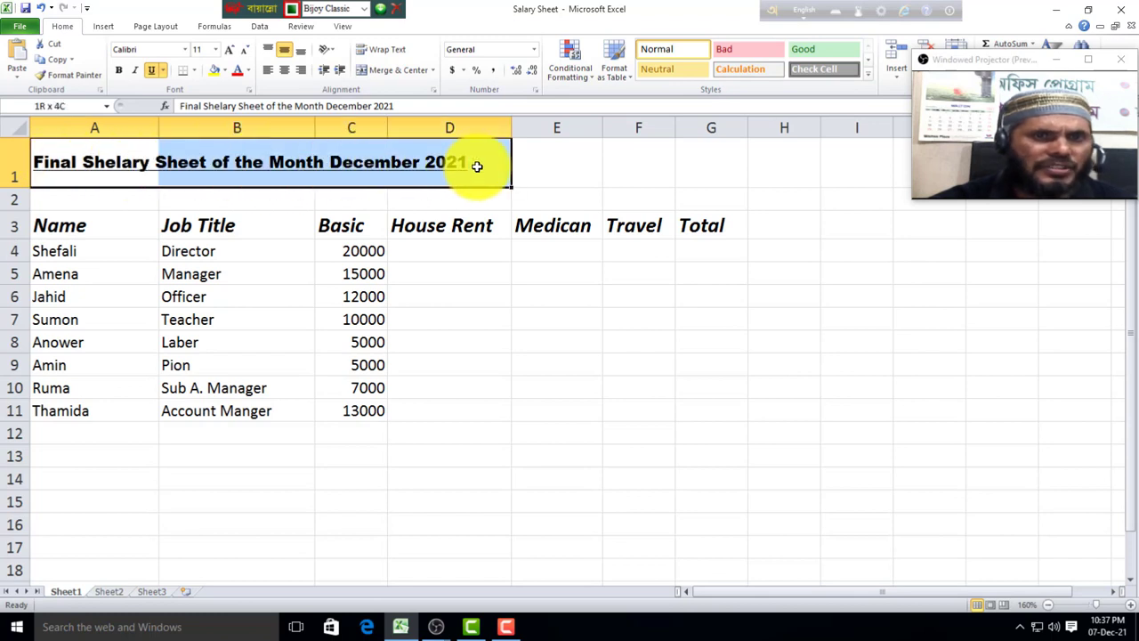
{"action": "left_click", "coordinate": [153, 69]}
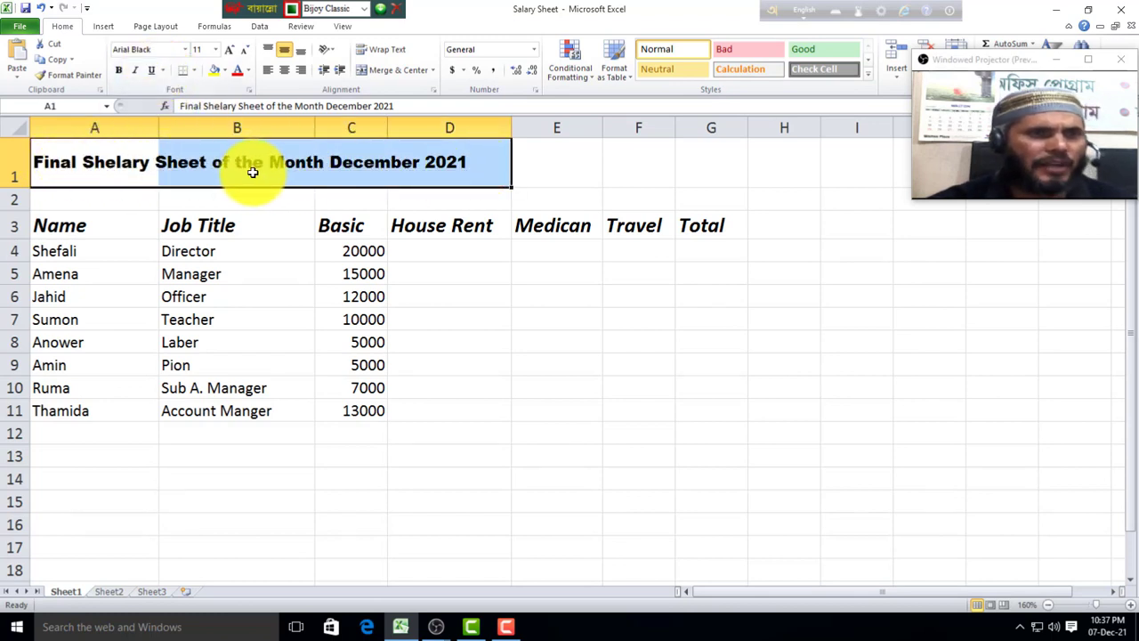
Apply a double underline to the sheet title in A1:D1 and remove it again
{"action": "left_click", "coordinate": [164, 69]}
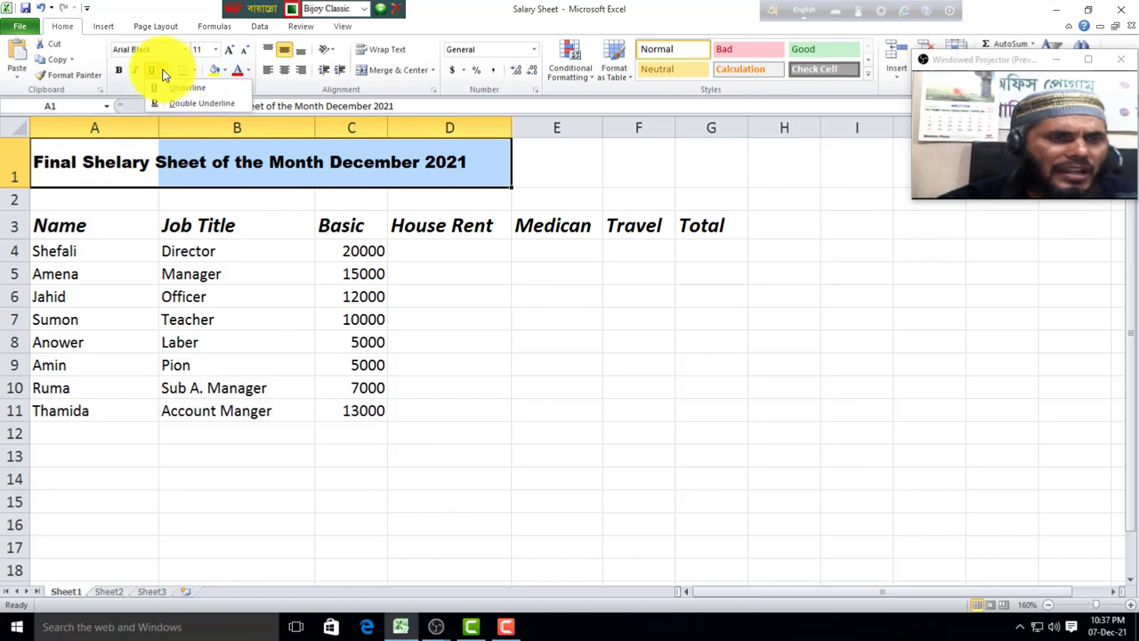
{"action": "left_click", "coordinate": [203, 105]}
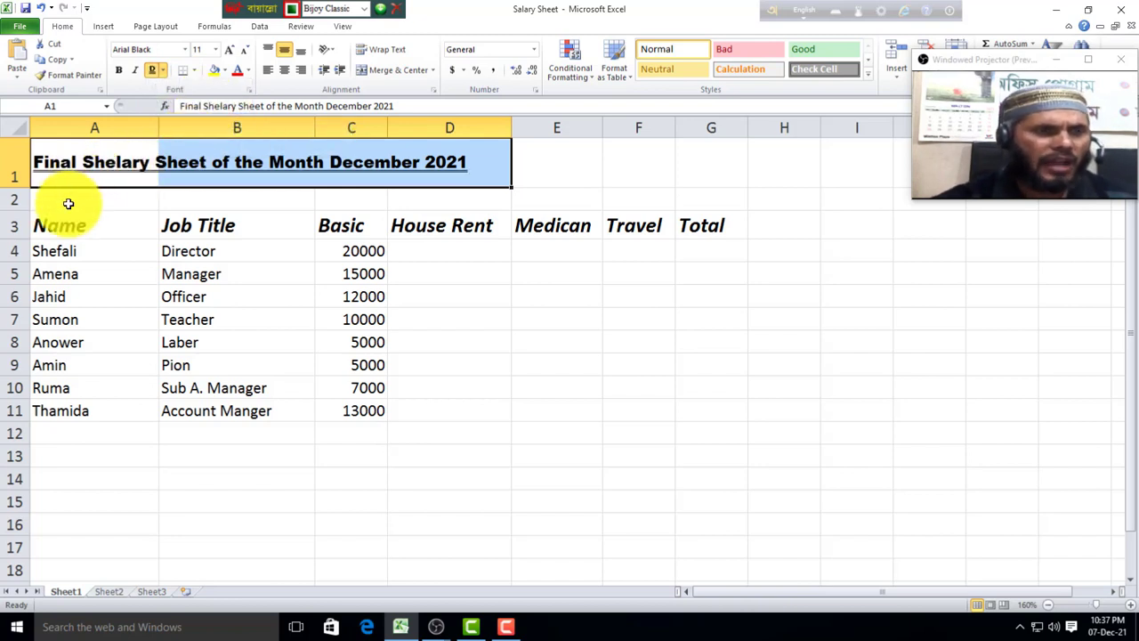
{"action": "left_click", "coordinate": [154, 71]}
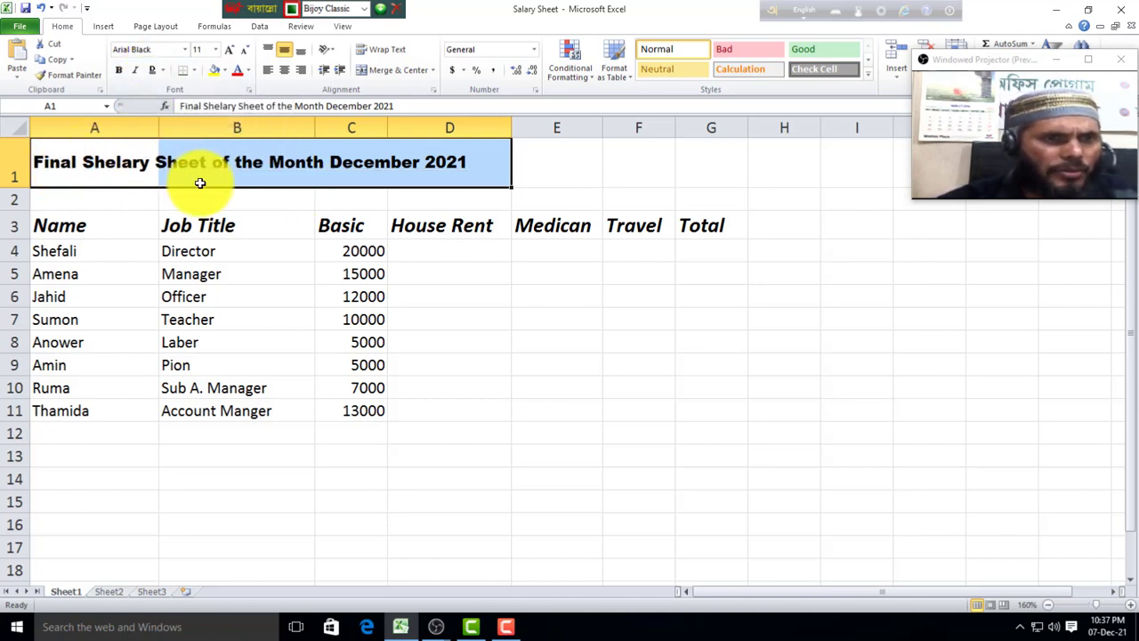
{"action": "left_click", "coordinate": [228, 222]}
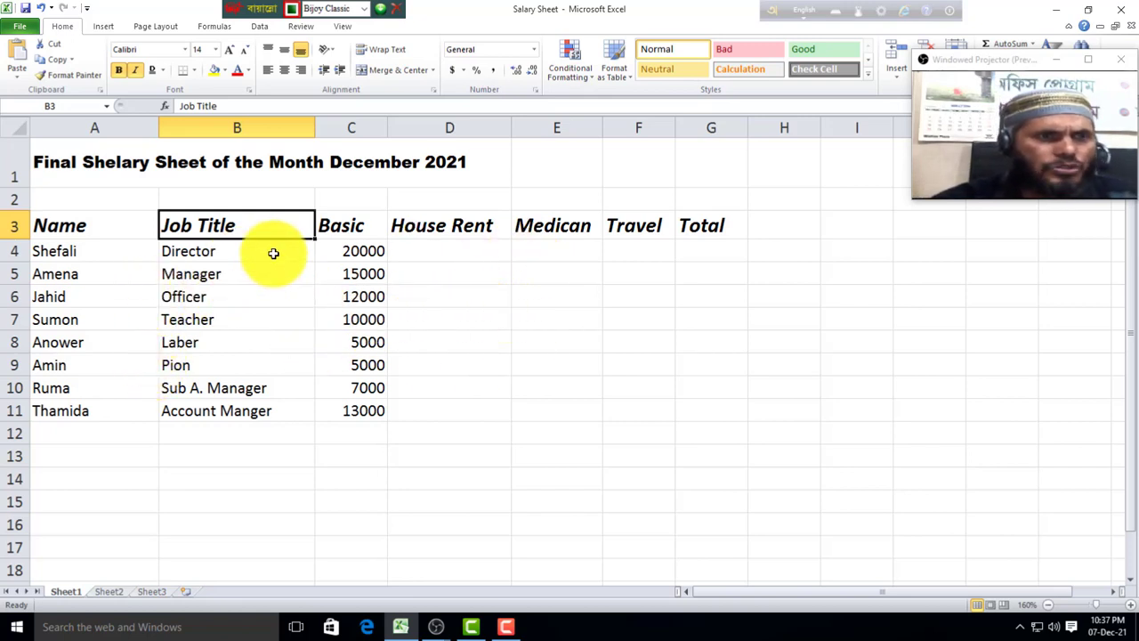
Check the borderless salary table in the print preview and return to the worksheet
{"action": "left_click", "coordinate": [22, 29]}
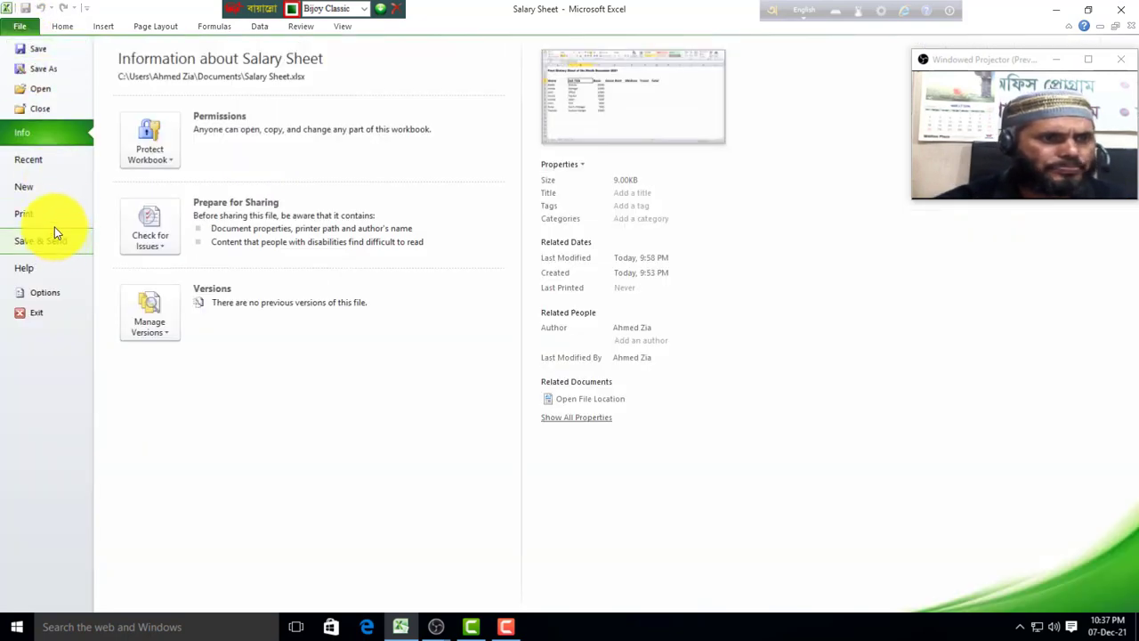
{"action": "left_click", "coordinate": [46, 217]}
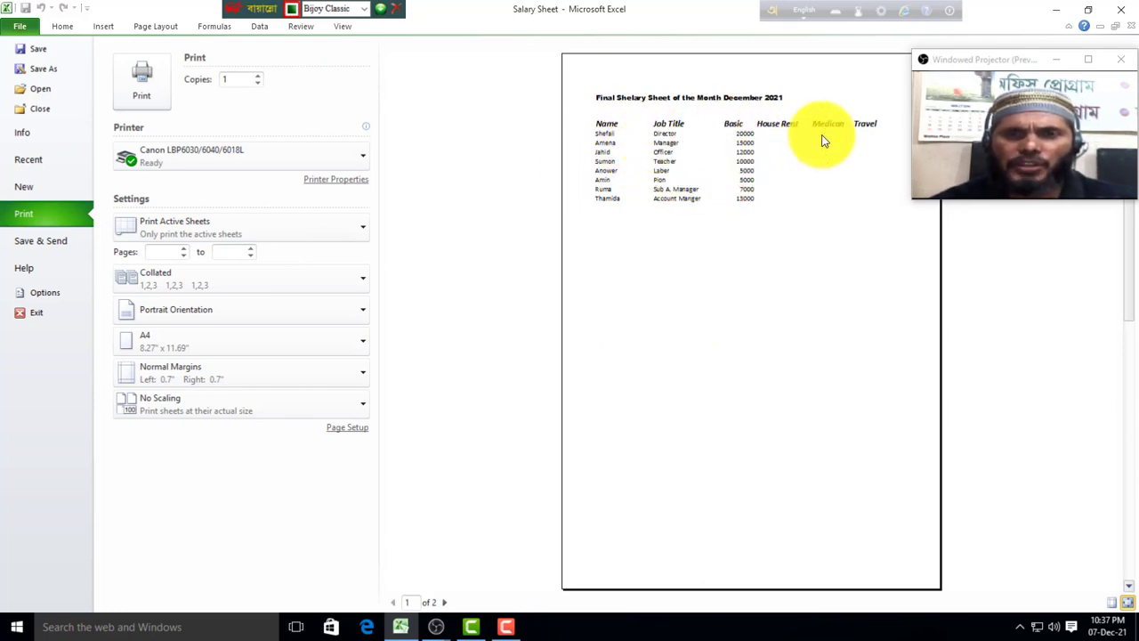
{"action": "left_click", "coordinate": [62, 28]}
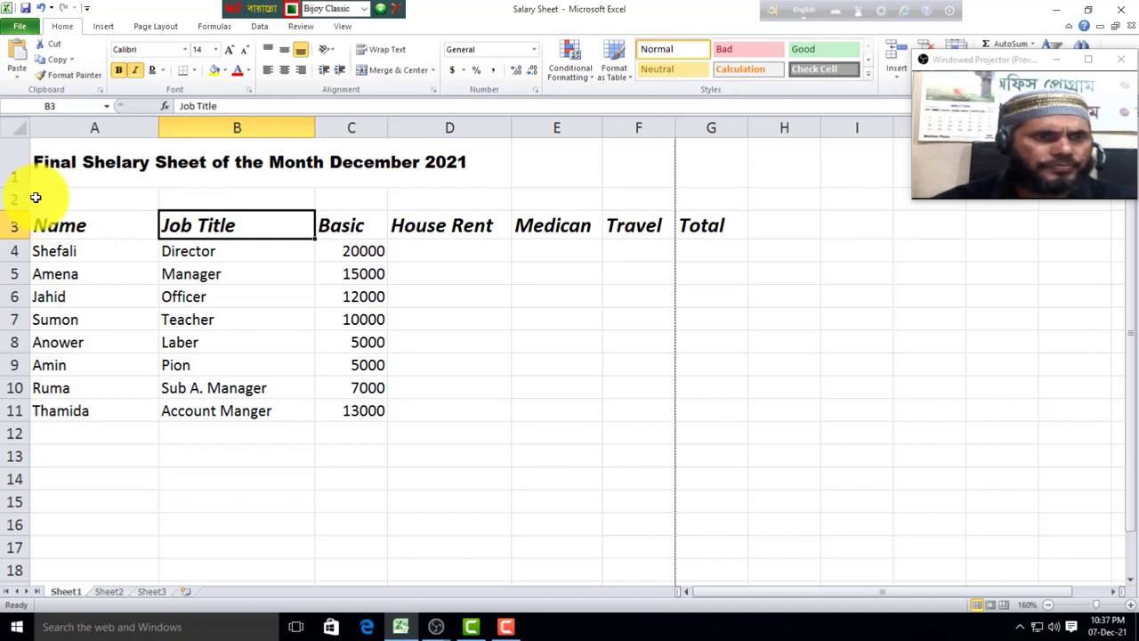
Apply all borders to the salary table range A3:G12
{"action": "left_click_drag", "start_coordinate": [64, 228], "coordinate": [685, 431]}
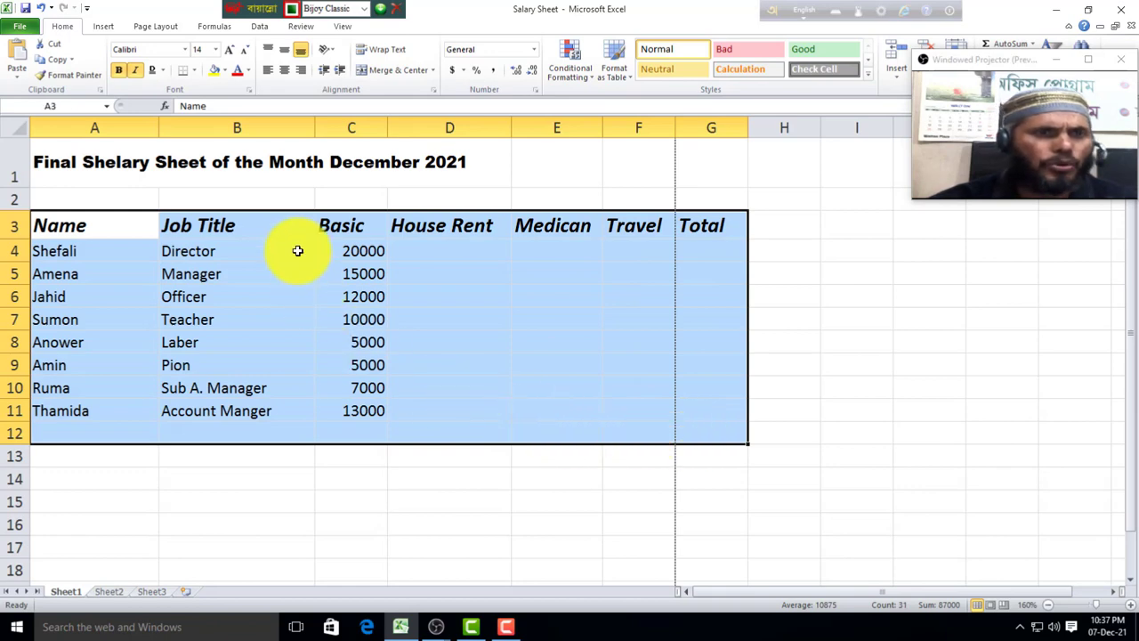
{"action": "left_click", "coordinate": [197, 70]}
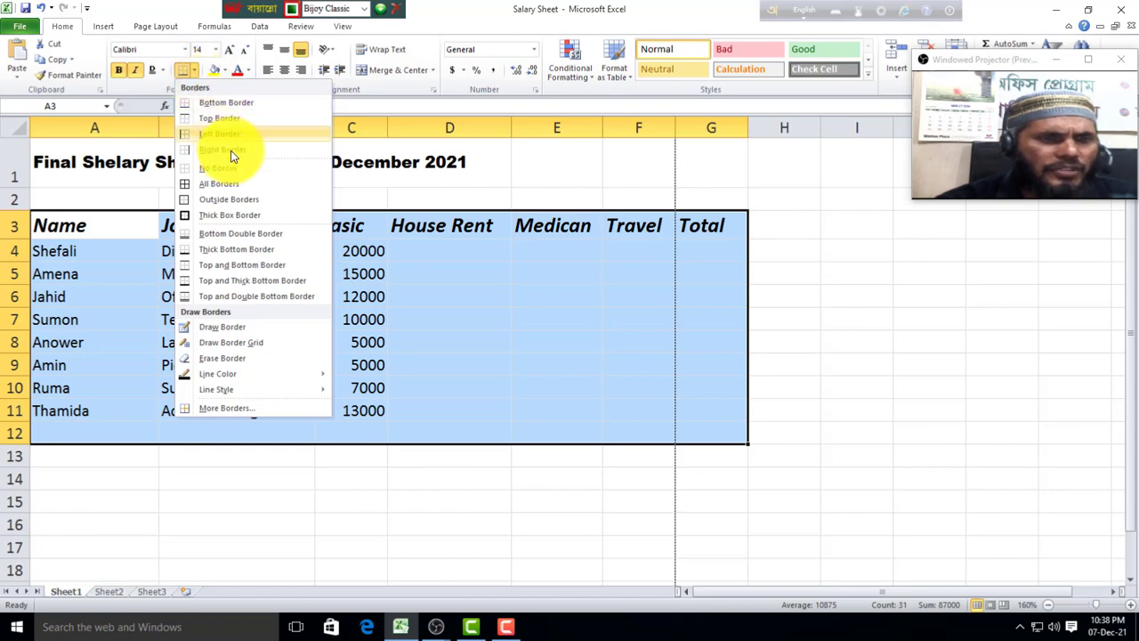
{"action": "left_click", "coordinate": [221, 185]}
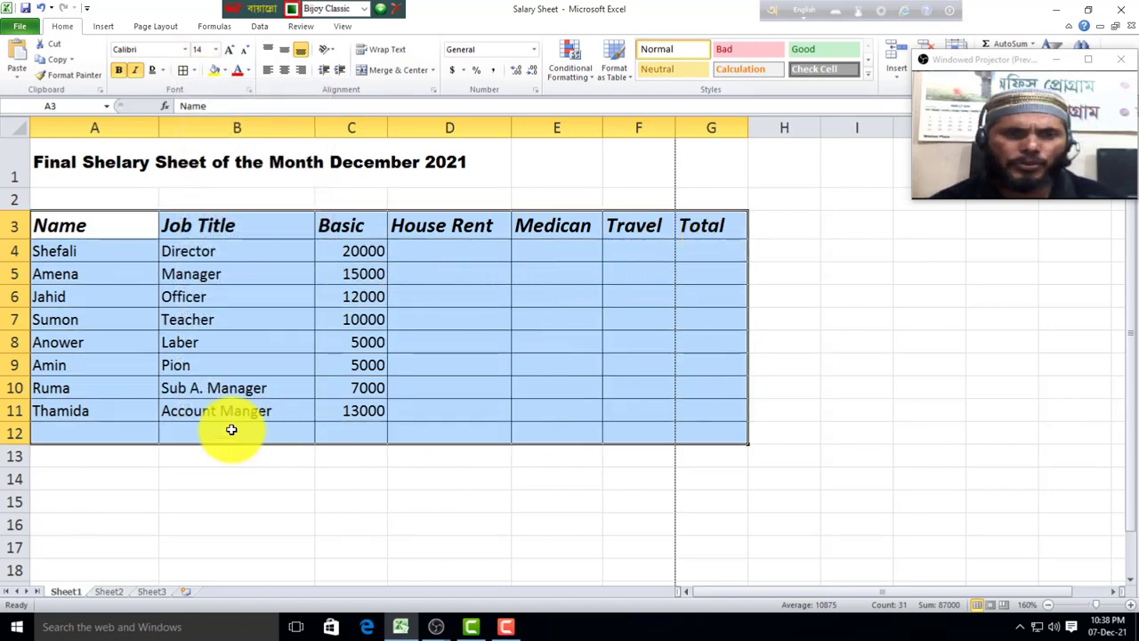
{"action": "left_click", "coordinate": [332, 473]}
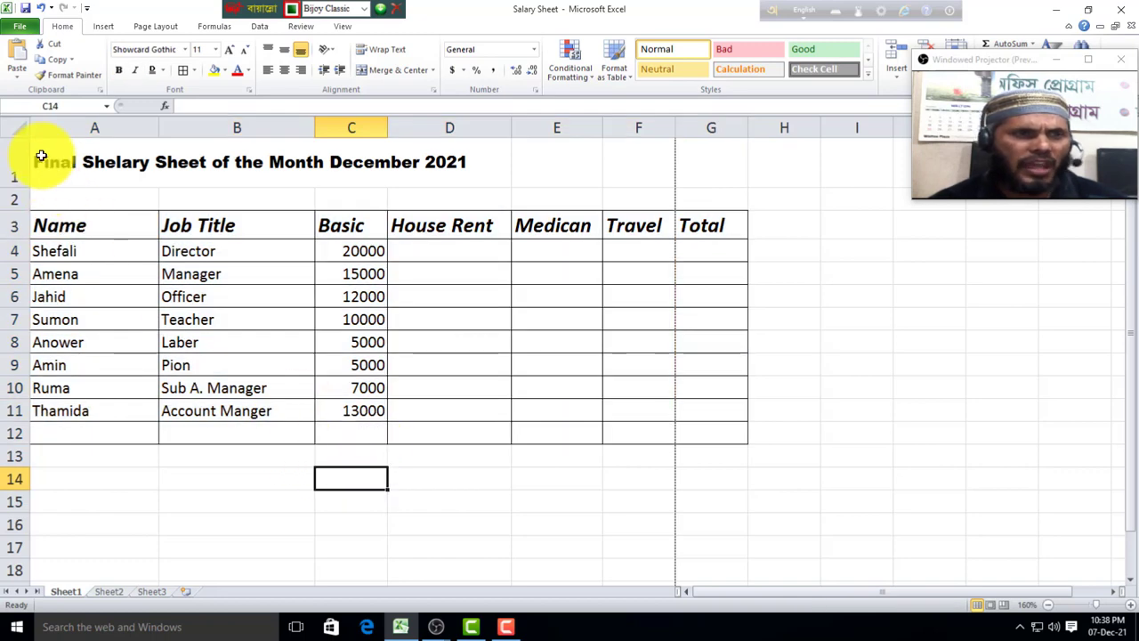
Check the bordered salary table in the print preview and return to the worksheet
{"action": "left_click", "coordinate": [20, 26]}
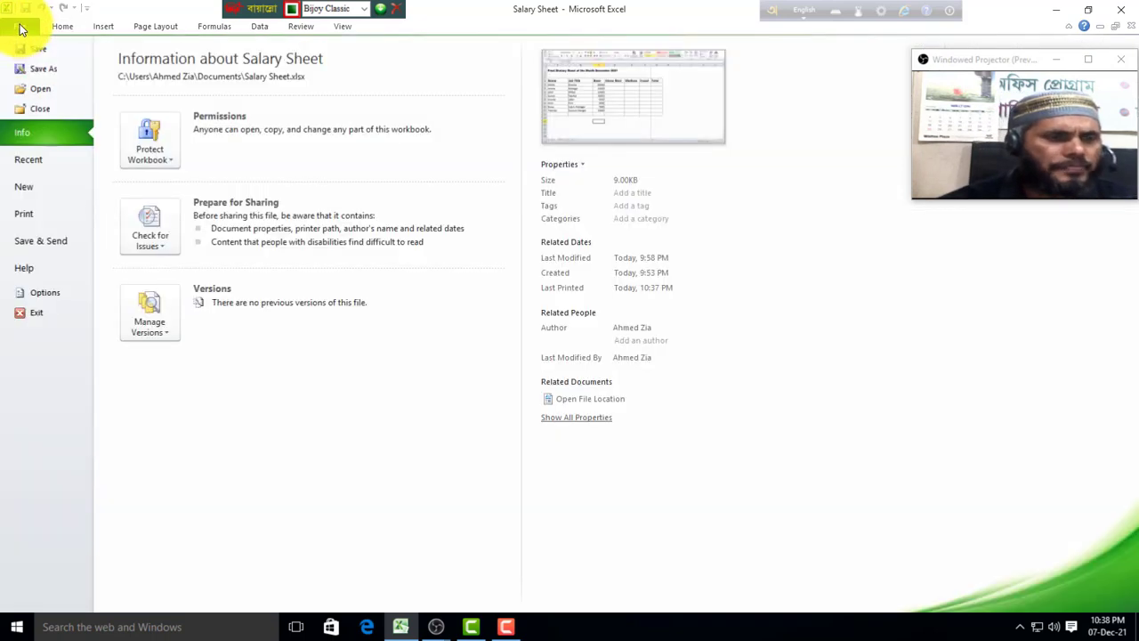
{"action": "left_click", "coordinate": [49, 214]}
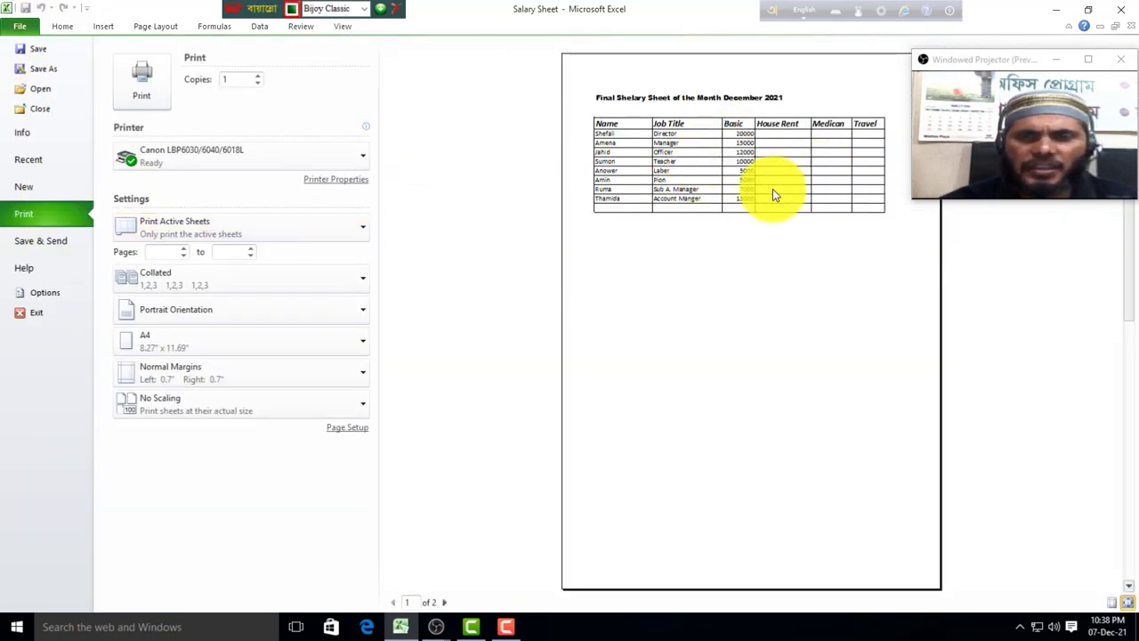
{"action": "left_click", "coordinate": [69, 24]}
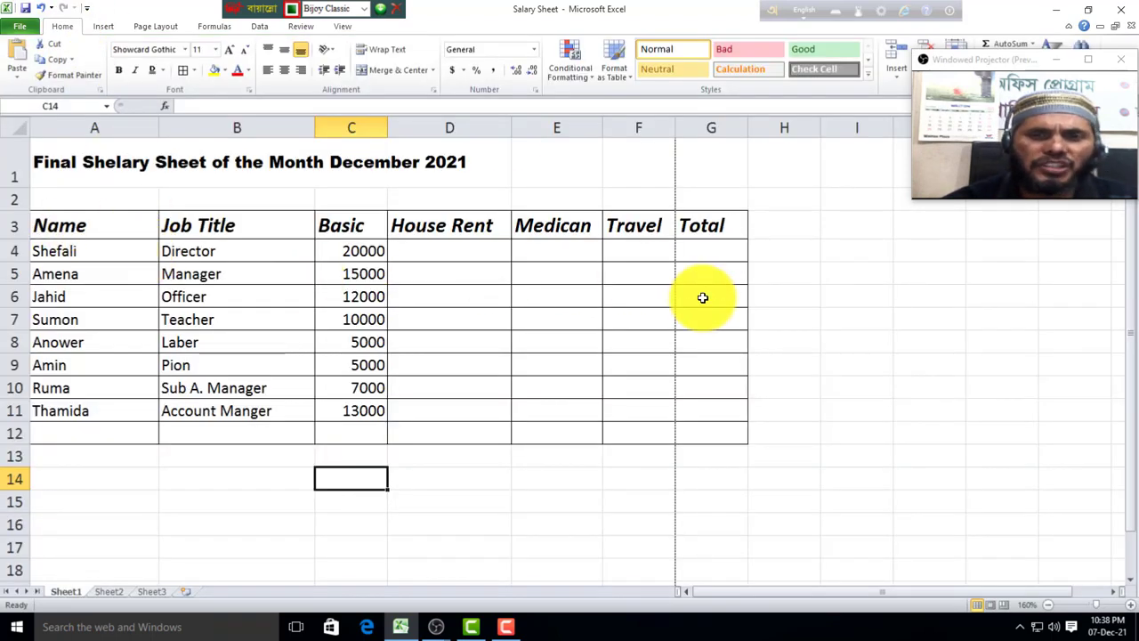
Remove all borders from the salary table range A3:G12
{"action": "left_click_drag", "start_coordinate": [35, 232], "coordinate": [743, 440]}
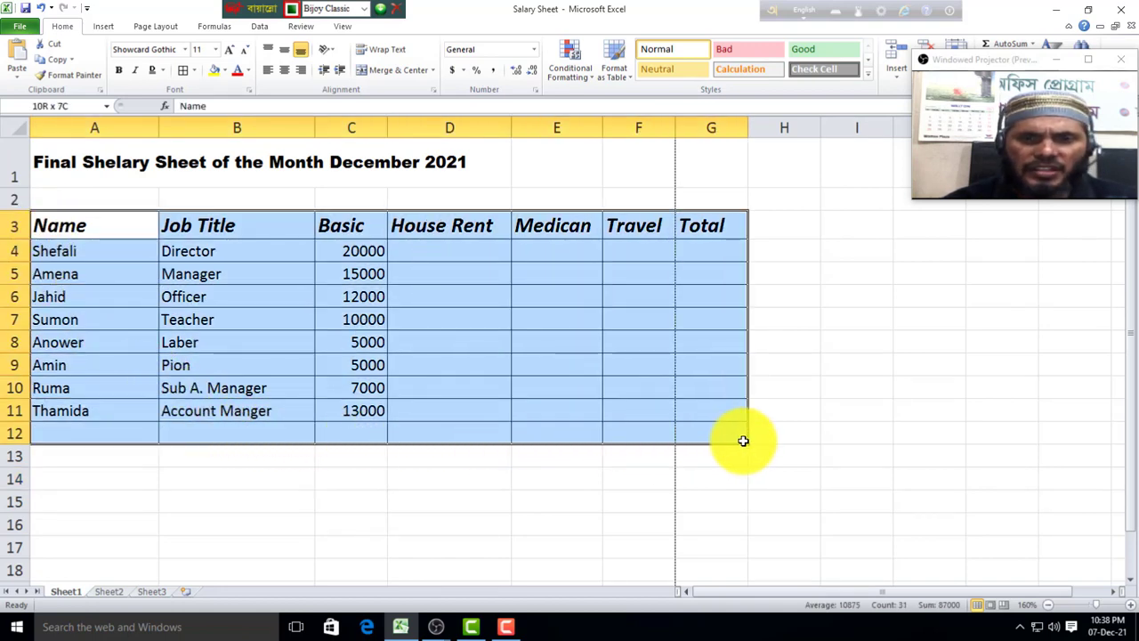
{"action": "left_click", "coordinate": [193, 70]}
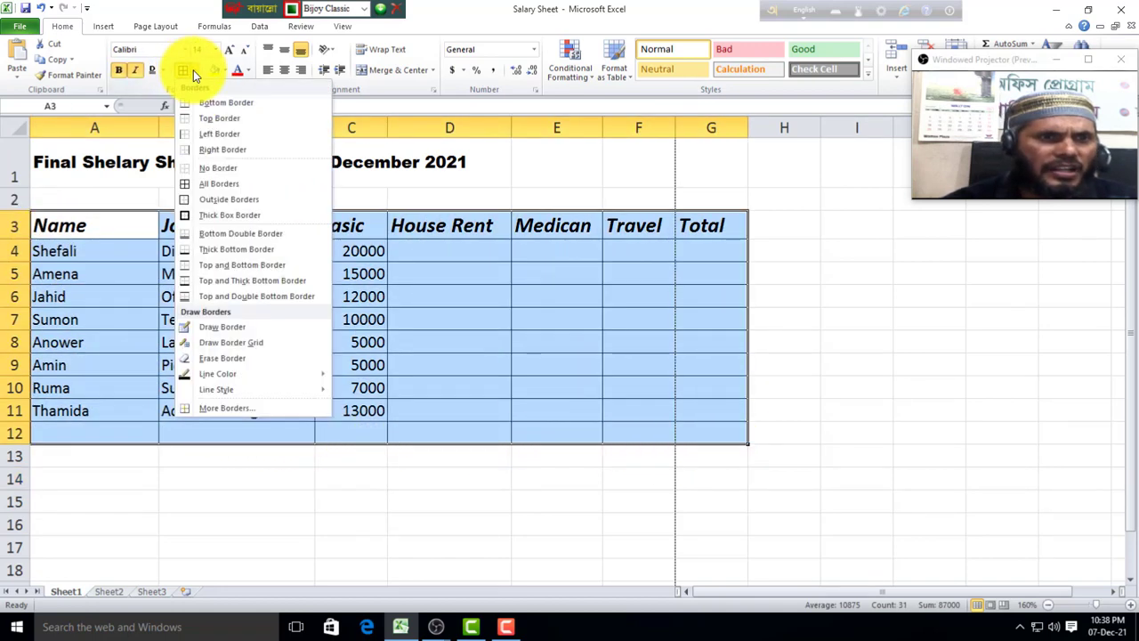
{"action": "left_click", "coordinate": [205, 169]}
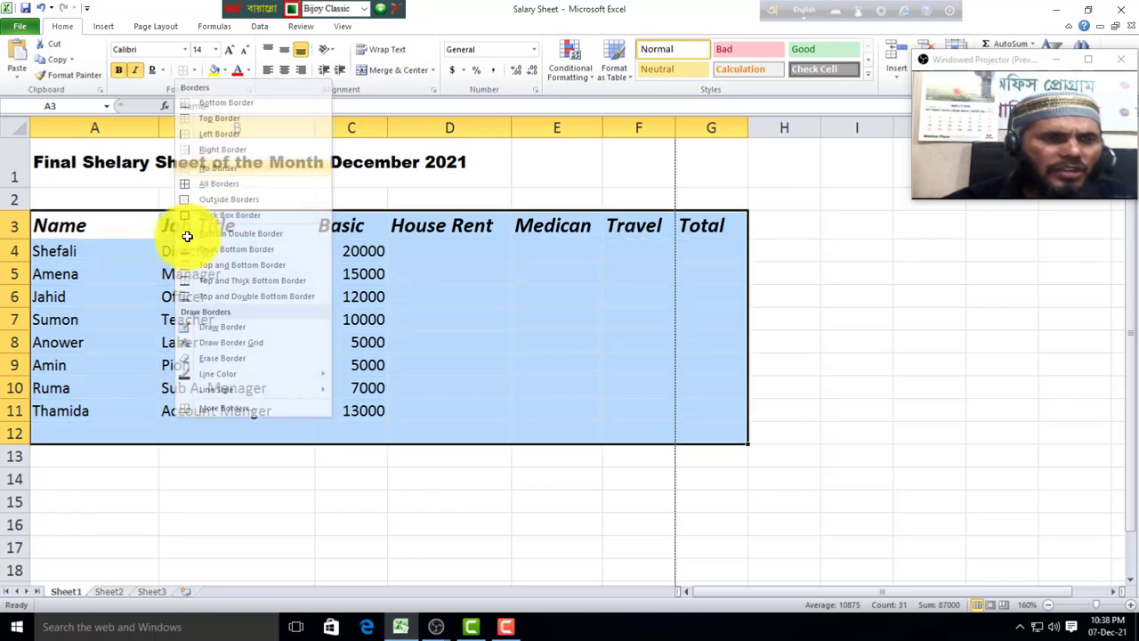
{"action": "left_click", "coordinate": [346, 477]}
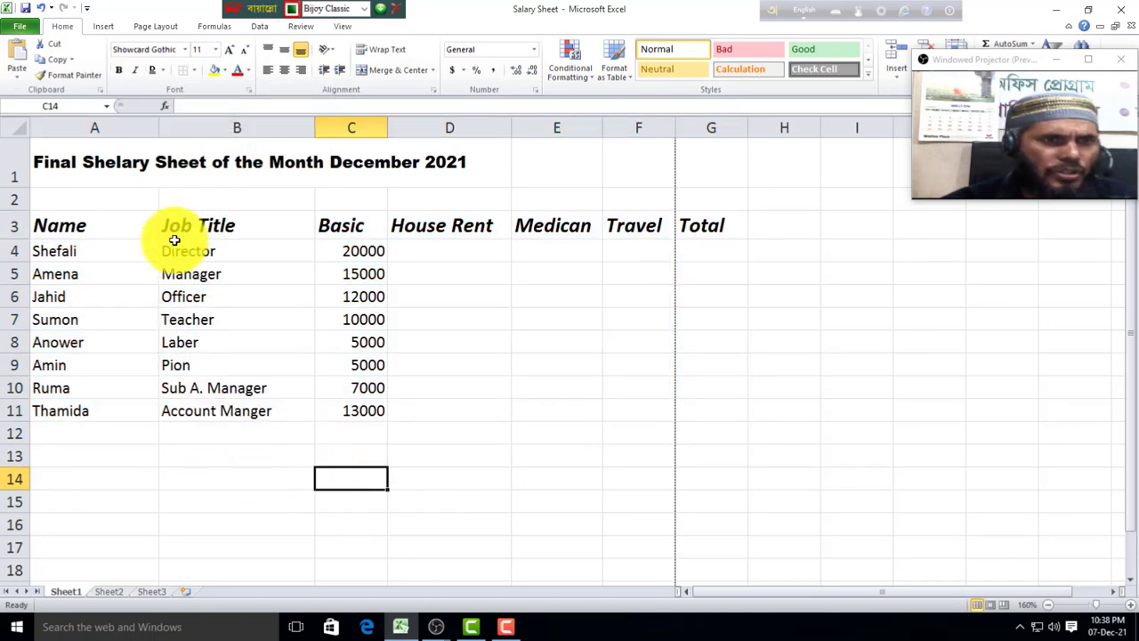
{"action": "left_click", "coordinate": [194, 72]}
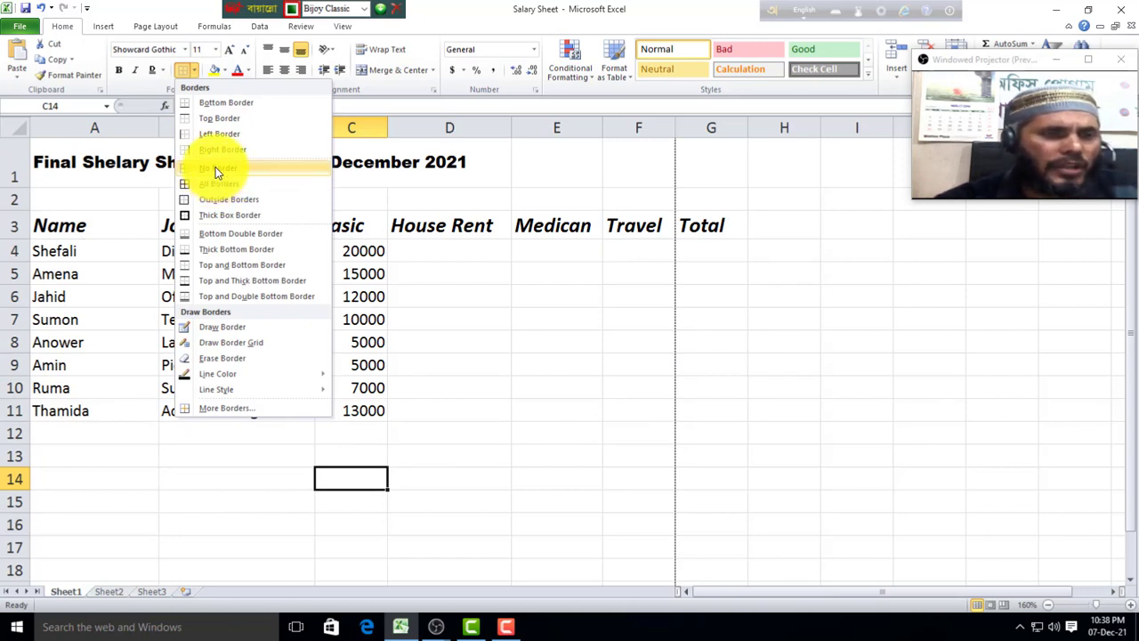
{"action": "left_click", "coordinate": [480, 314]}
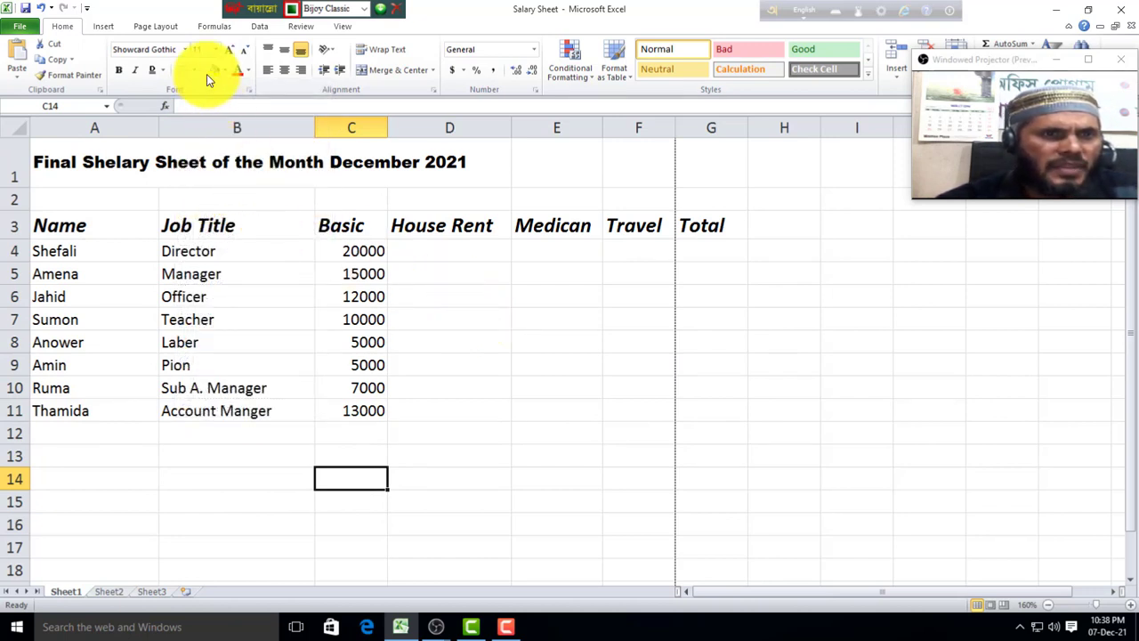
Fill the header row A3:G3 with the standard orange colour
{"action": "left_click", "coordinate": [44, 225]}
{"action": "left_click_drag", "start_coordinate": [184, 228], "coordinate": [700, 224]}
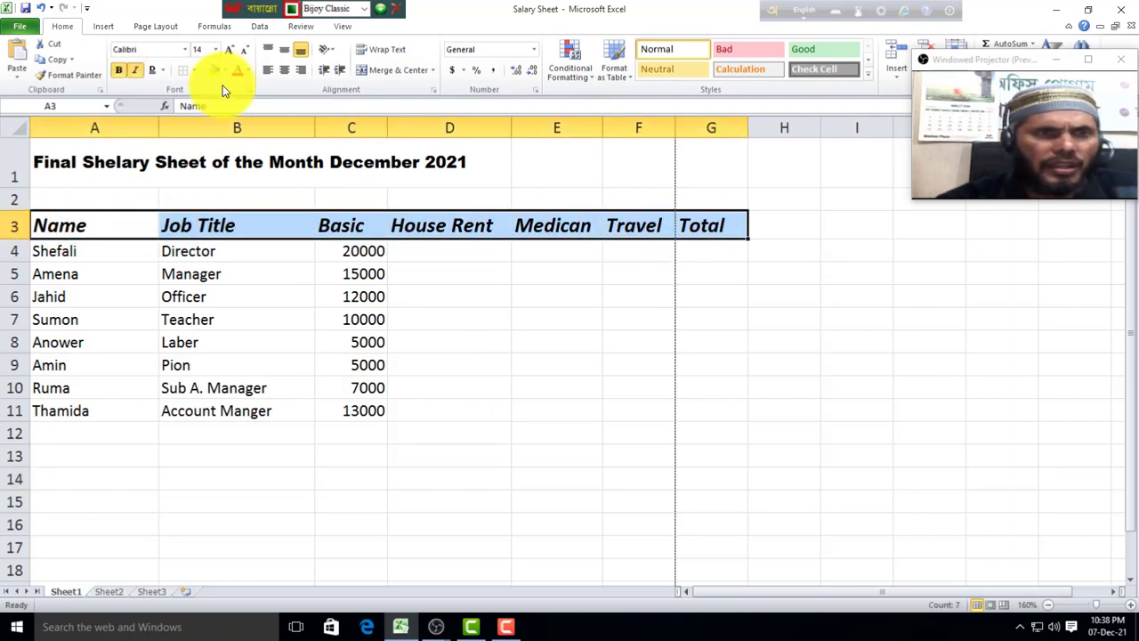
{"action": "left_click", "coordinate": [224, 71]}
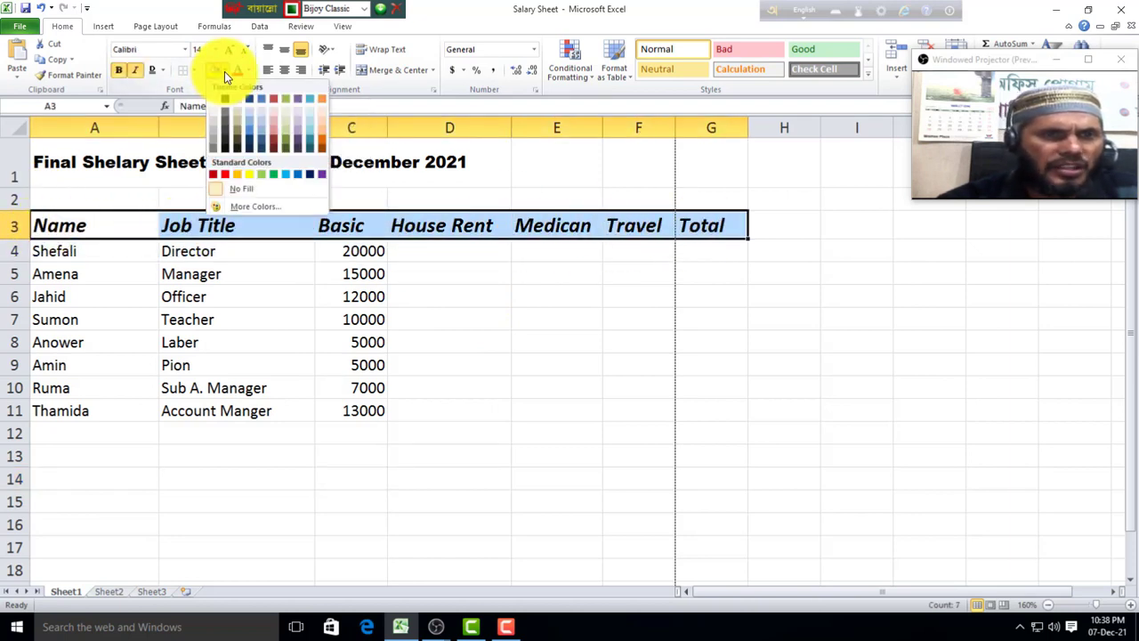
{"action": "left_click", "coordinate": [244, 175]}
{"action": "left_click", "coordinate": [500, 273]}
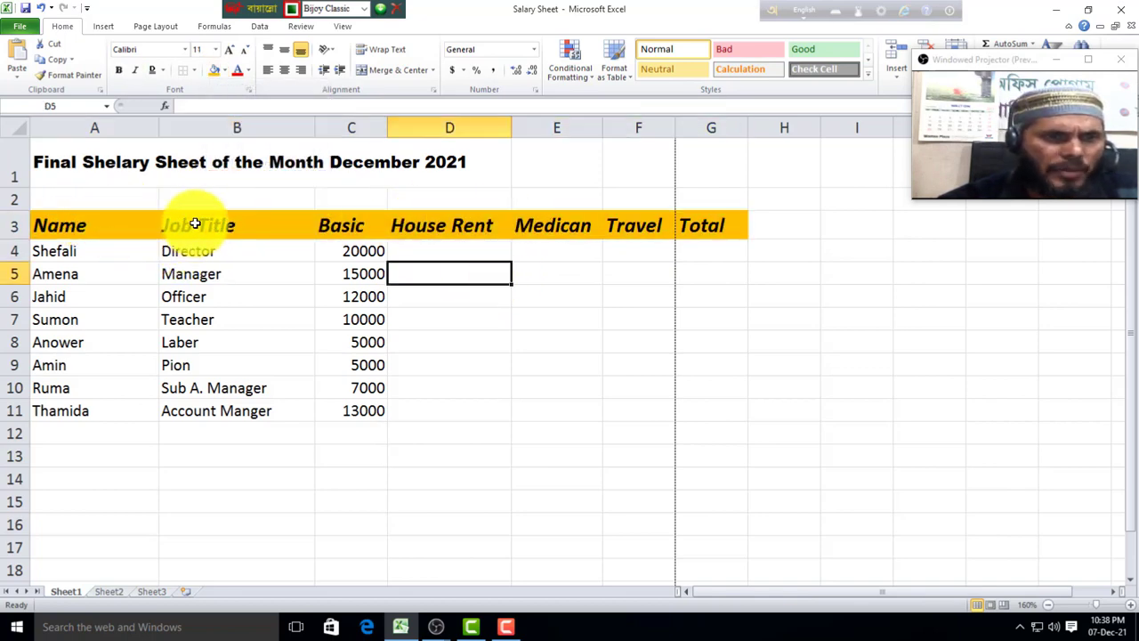
Apply the same orange fill to the Job Title column, cells B3:B11
{"action": "left_click_drag", "start_coordinate": [195, 223], "coordinate": [204, 414]}
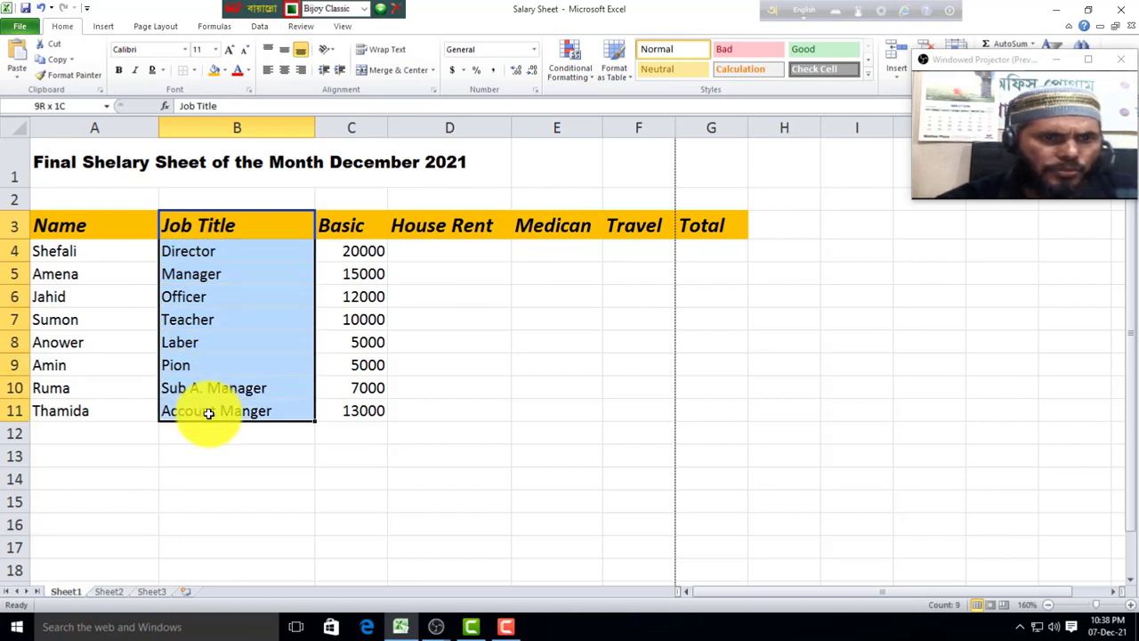
{"action": "left_click", "coordinate": [214, 72]}
{"action": "left_click", "coordinate": [277, 412]}
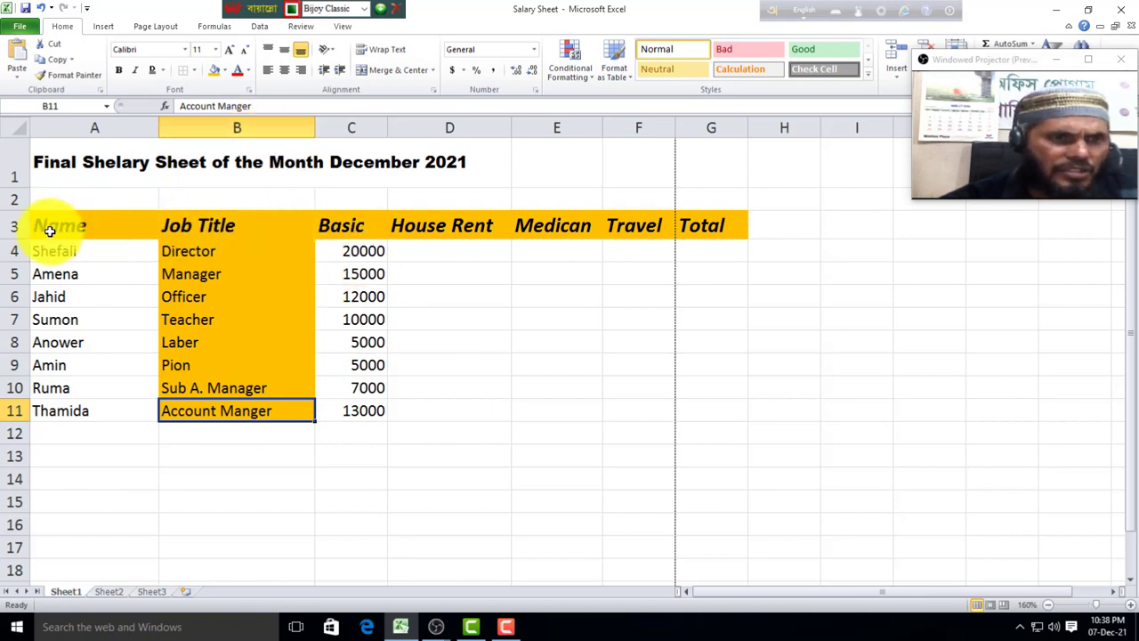
Fill the header row and first employee row, A3:G4, with standard light green
{"action": "left_click_drag", "start_coordinate": [43, 226], "coordinate": [704, 252]}
{"action": "left_click", "coordinate": [225, 72]}
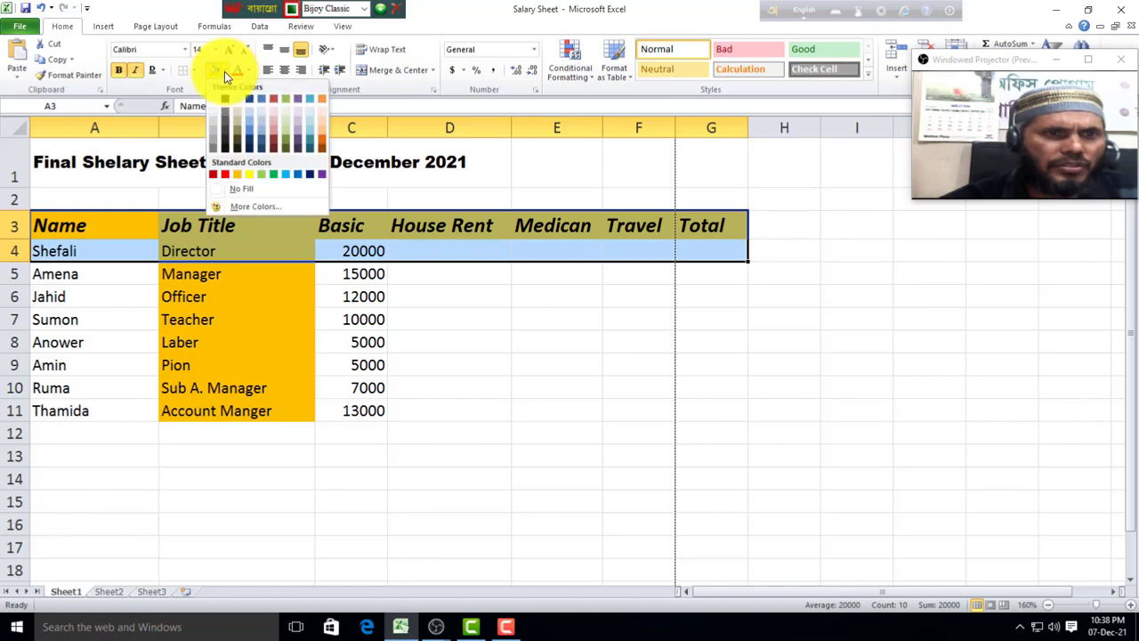
{"action": "left_click", "coordinate": [261, 175]}
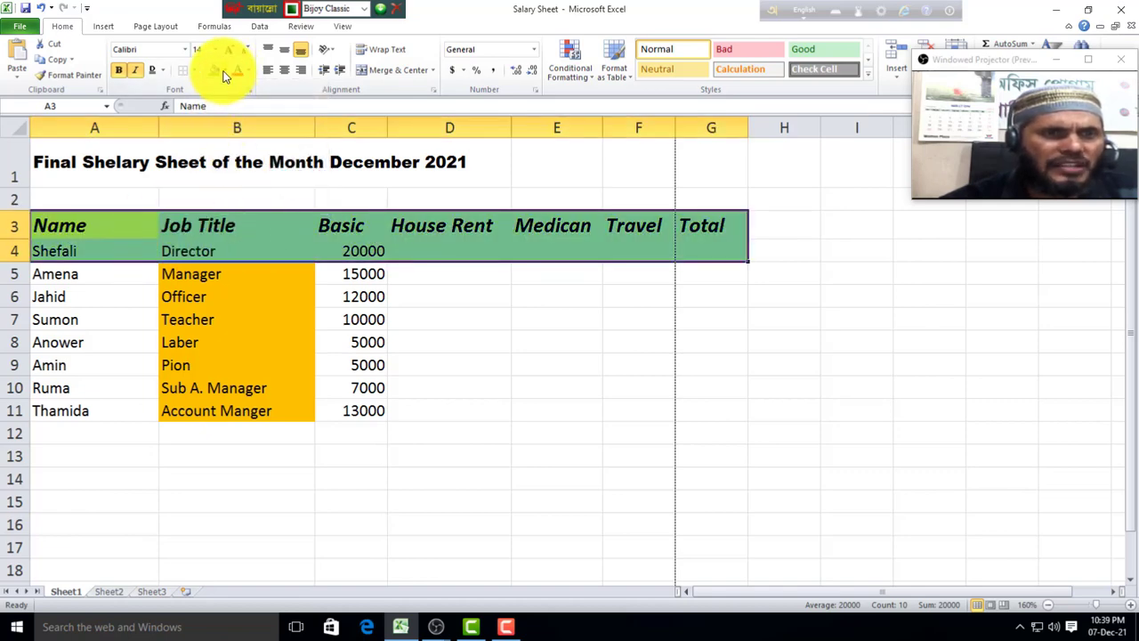
Set the fill of A3:G4 and of the job title cells B4:B11 to white
{"action": "left_click", "coordinate": [237, 72]}
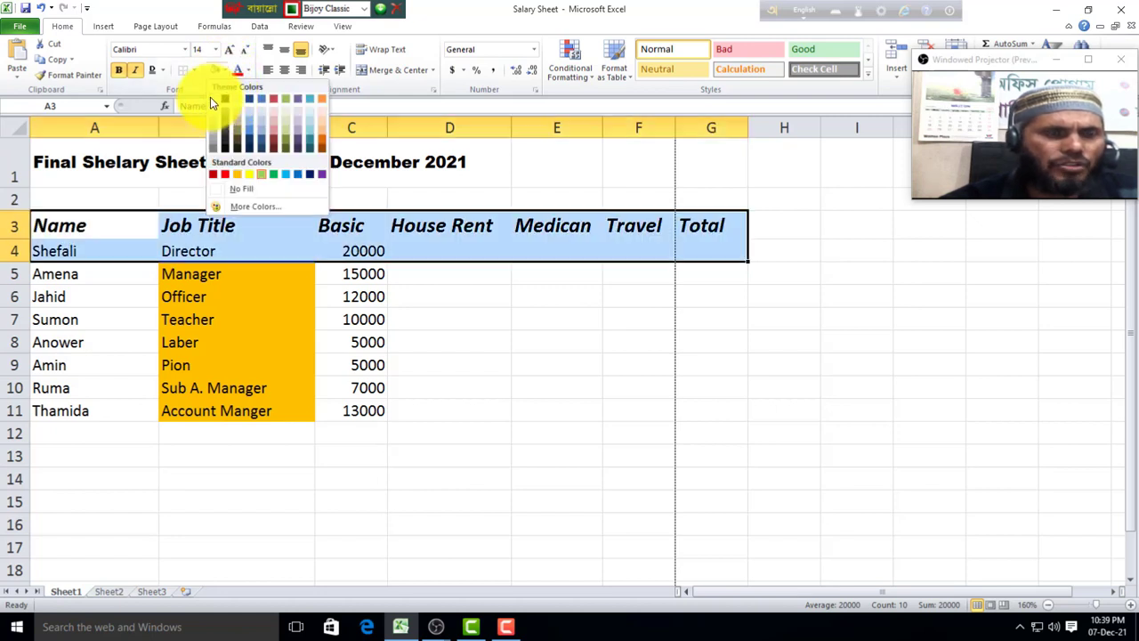
{"action": "left_click", "coordinate": [211, 97]}
{"action": "left_click", "coordinate": [214, 290]}
{"action": "left_click_drag", "start_coordinate": [170, 251], "coordinate": [247, 419]}
{"action": "left_click", "coordinate": [227, 75]}
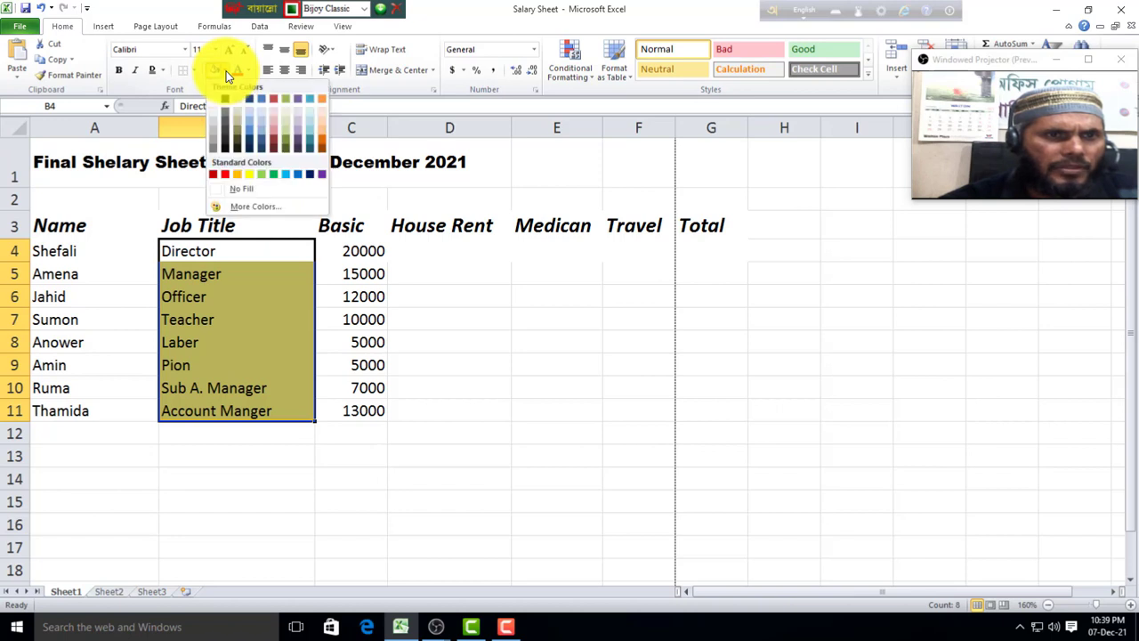
{"action": "left_click", "coordinate": [215, 96]}
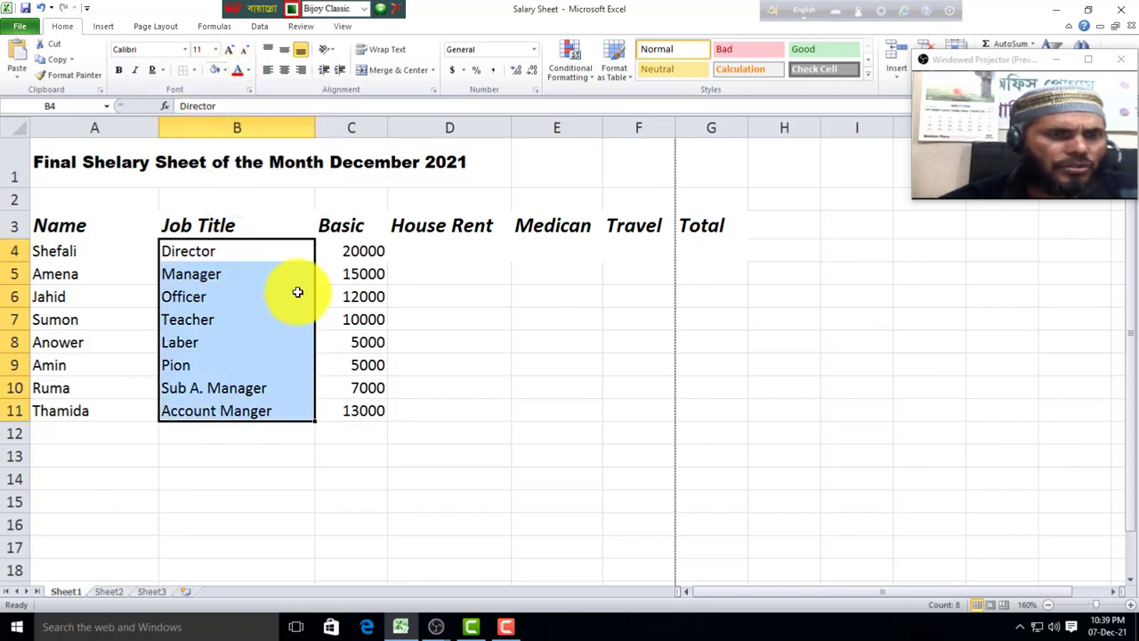
{"action": "left_click", "coordinate": [320, 449]}
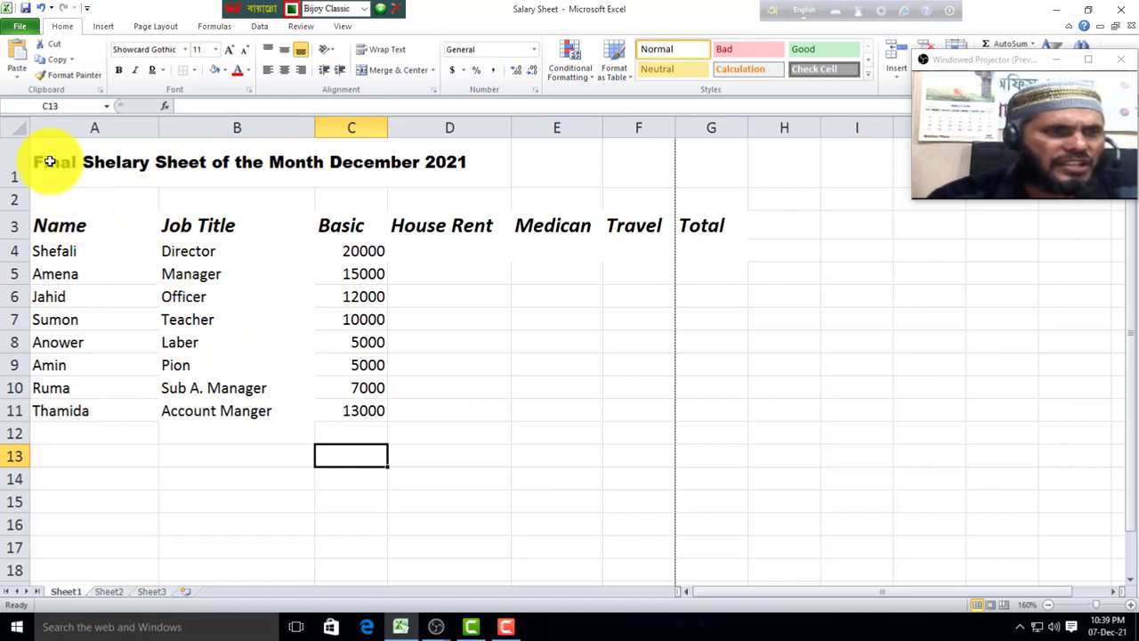
Set the font colour of the sheet title in A1:F1 to standard red
{"action": "left_click_drag", "start_coordinate": [53, 162], "coordinate": [629, 167]}
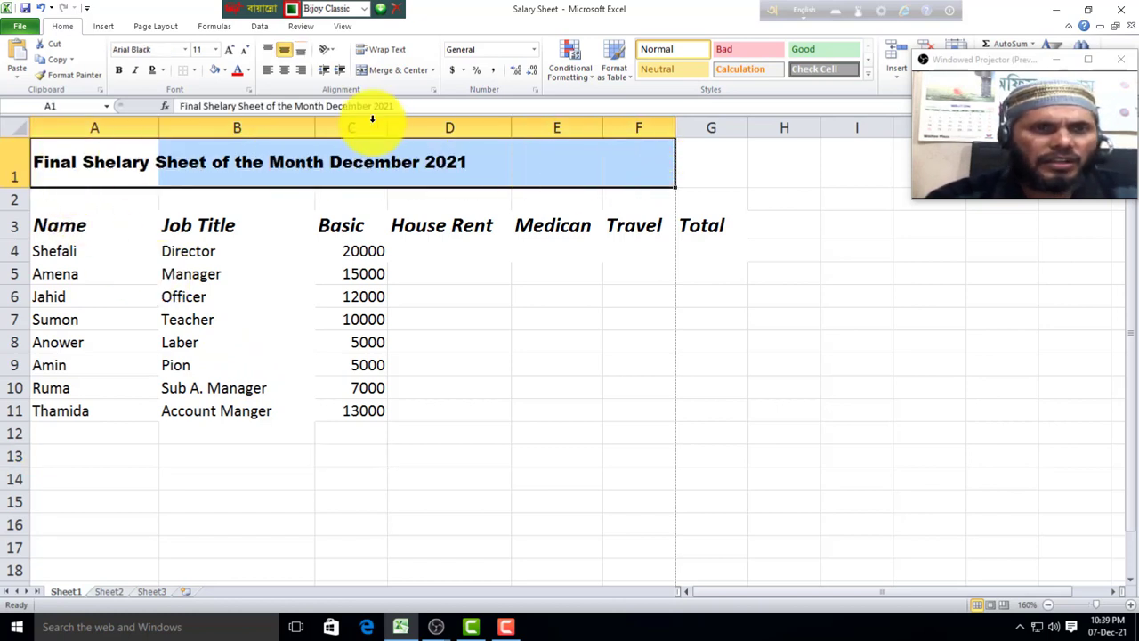
{"action": "left_click", "coordinate": [248, 71]}
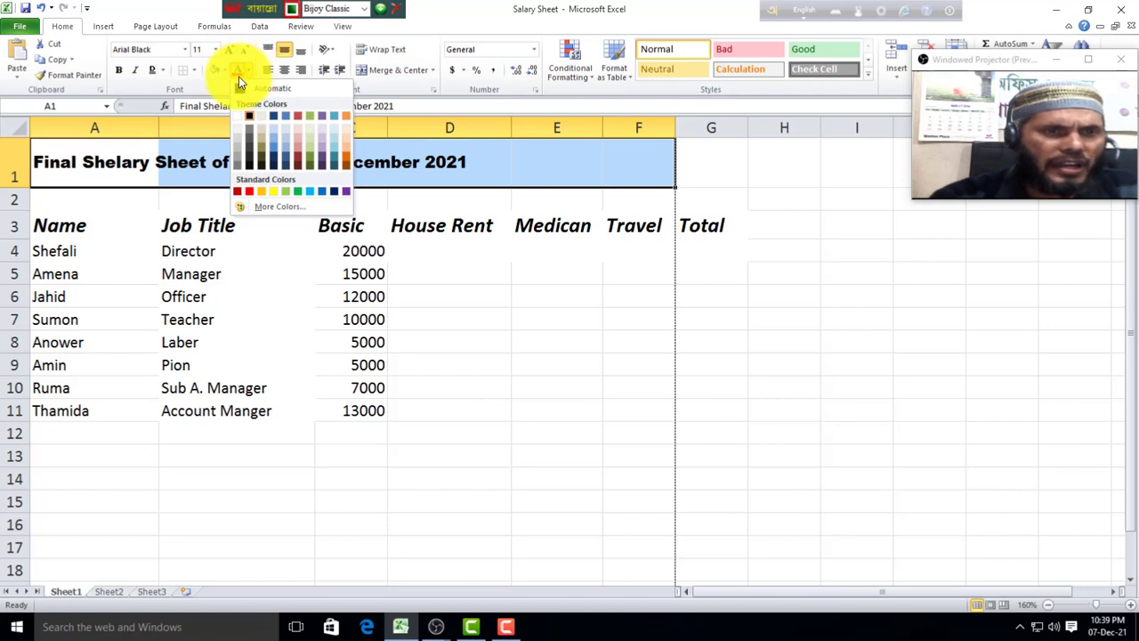
{"action": "left_click", "coordinate": [249, 192]}
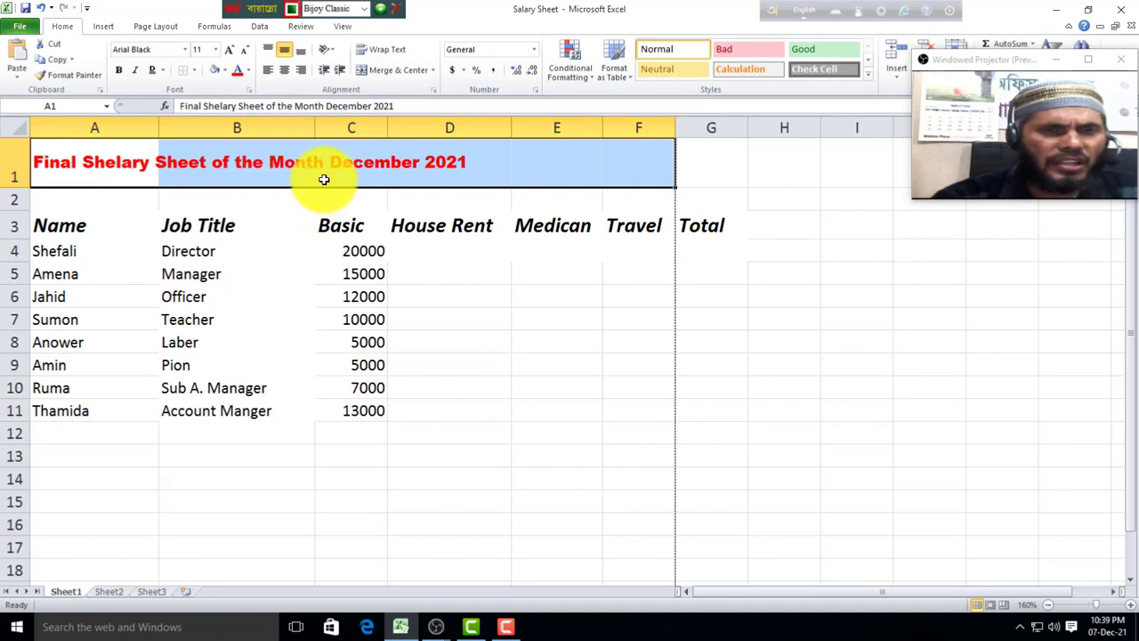
{"action": "left_click", "coordinate": [437, 276]}
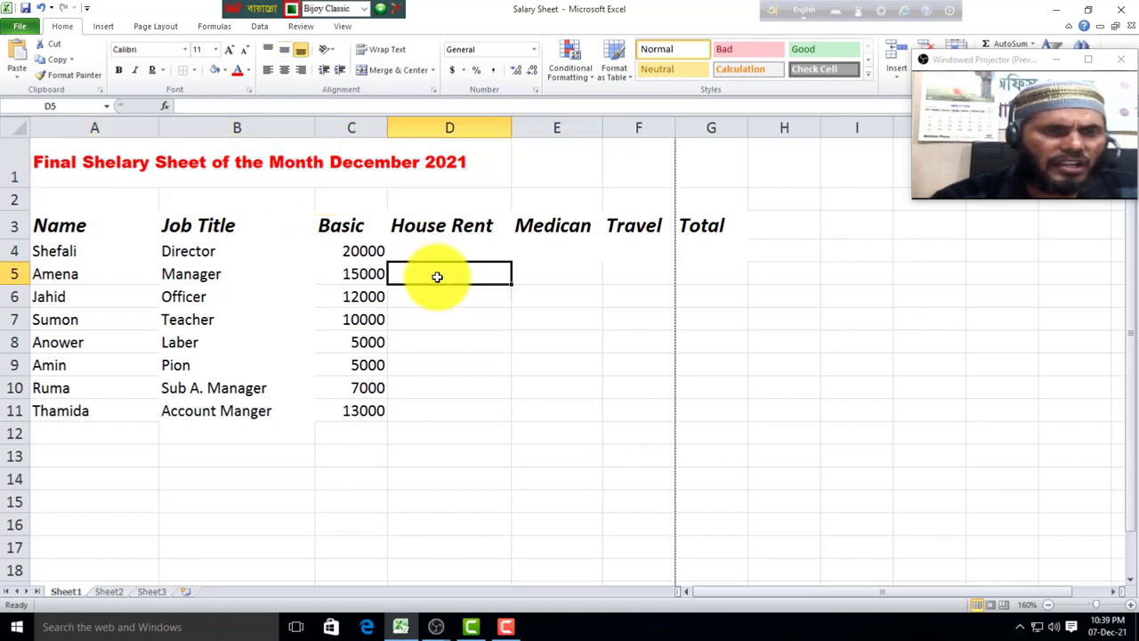
Set the font colour of the header row A3:G3 to standard orange
{"action": "left_click", "coordinate": [54, 229]}
{"action": "left_click_drag", "start_coordinate": [54, 229], "coordinate": [694, 224]}
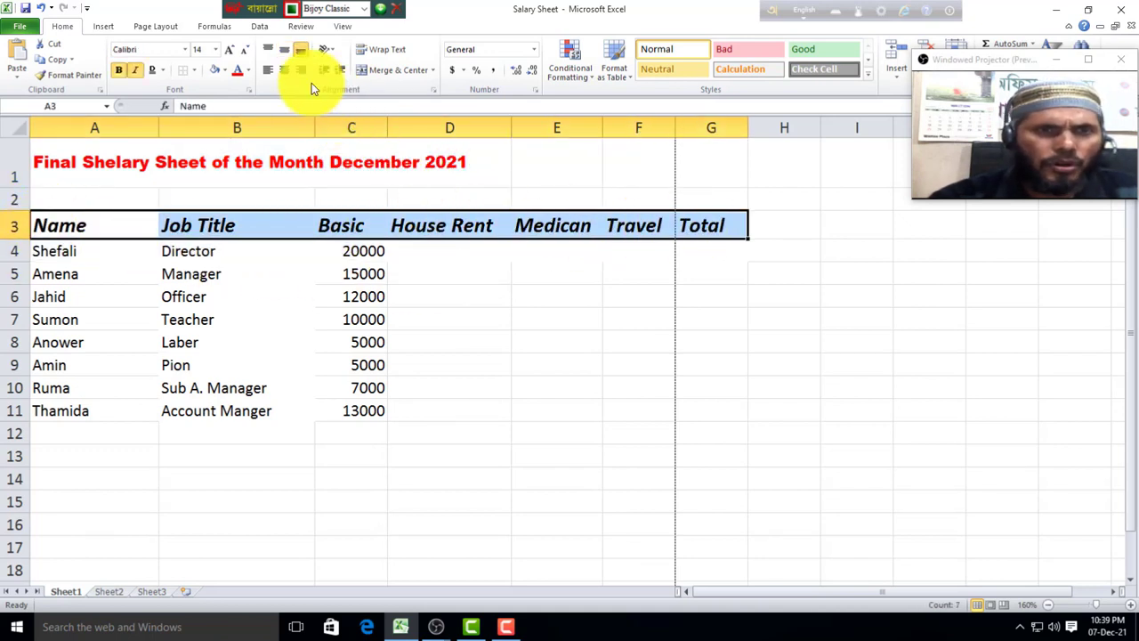
{"action": "left_click", "coordinate": [251, 70]}
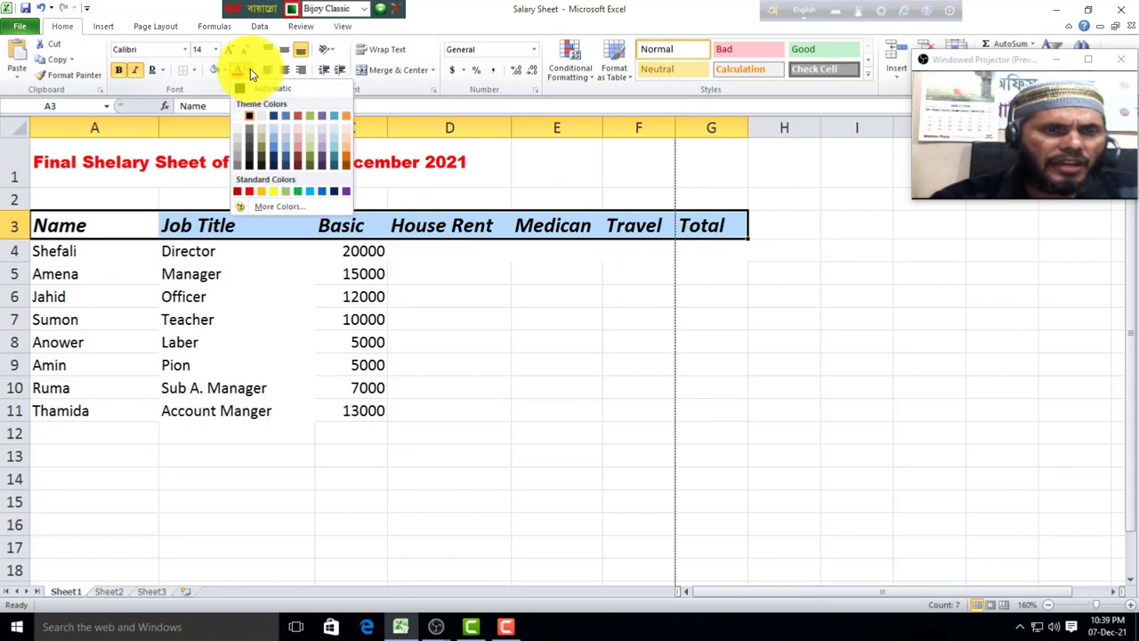
{"action": "left_click", "coordinate": [264, 194]}
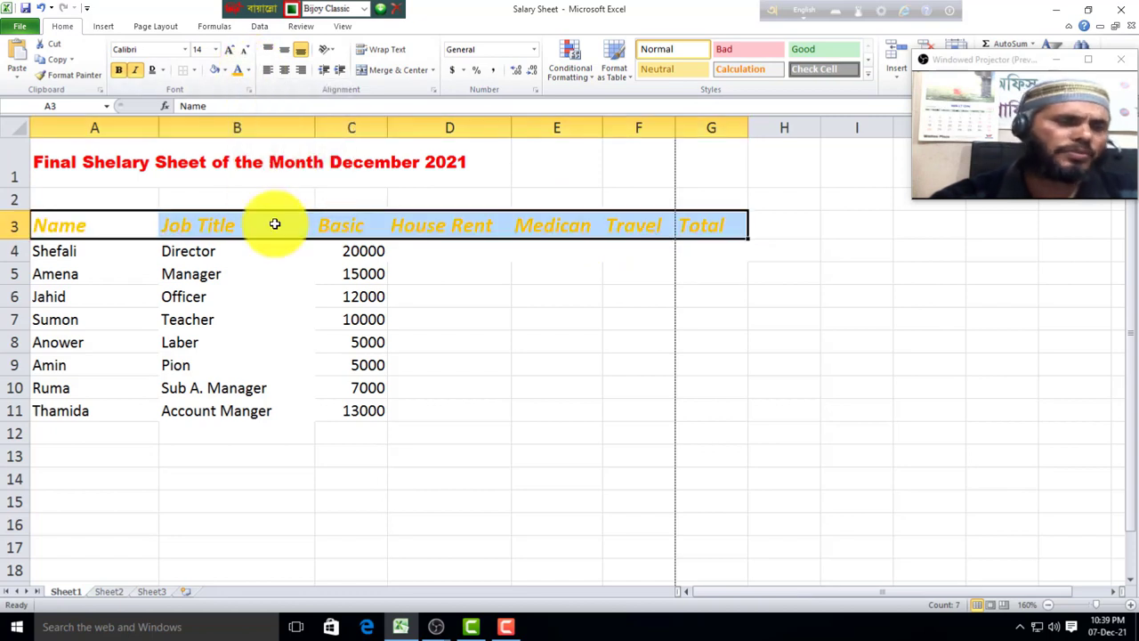
{"action": "left_click", "coordinate": [400, 383]}
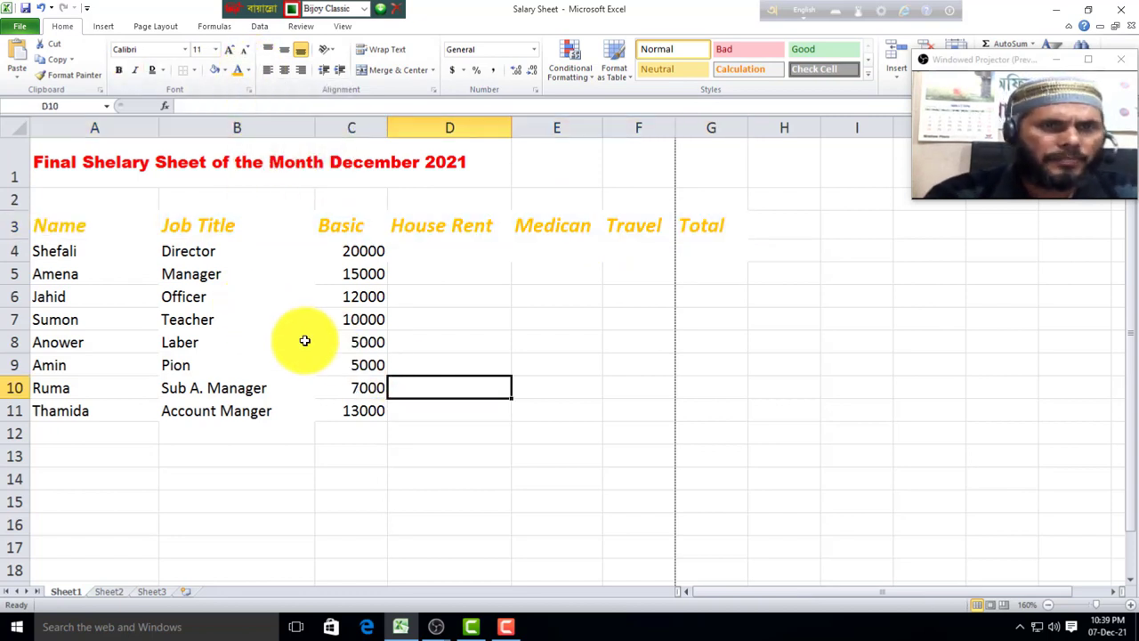